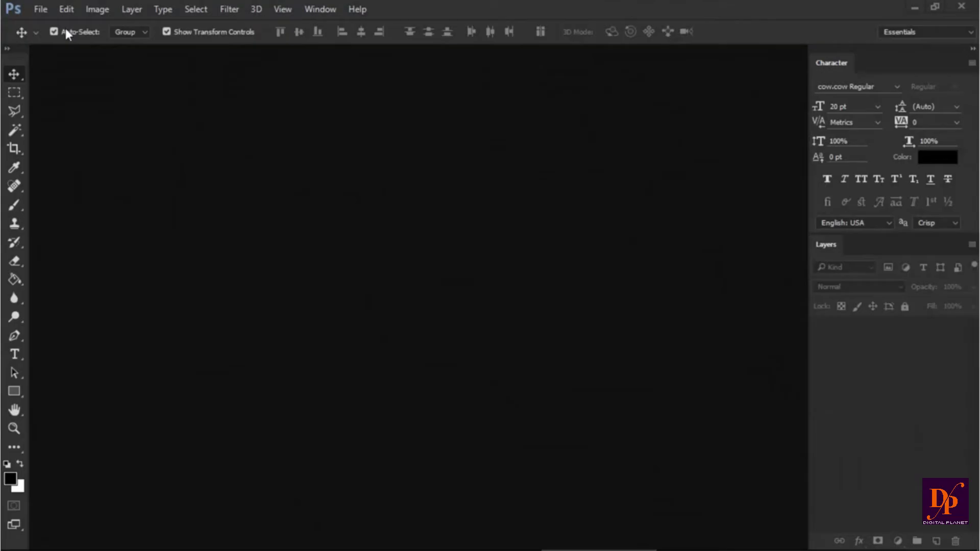
- Open the girls photo from the colorful poster sources folder
{"action": "left_click", "coordinate": [41, 9]}
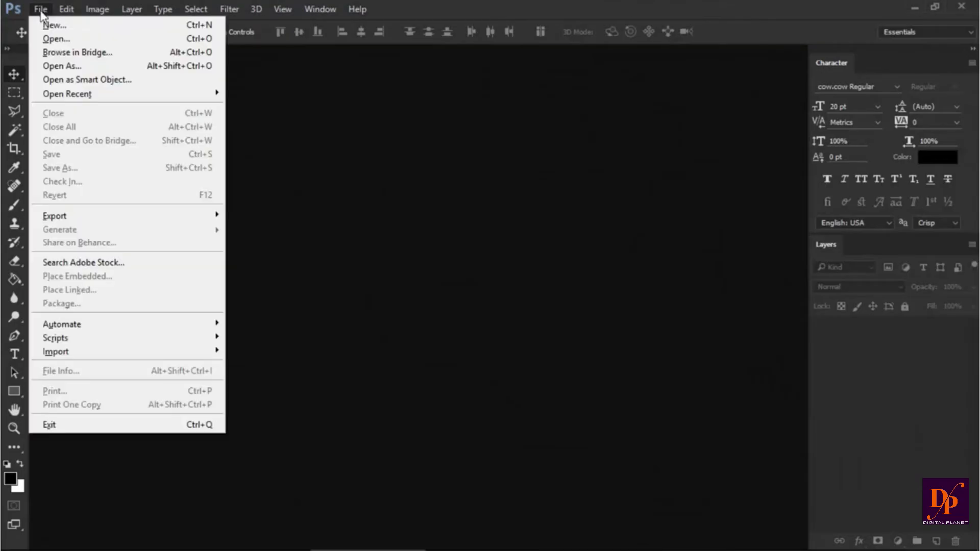
{"action": "left_click", "coordinate": [47, 41]}
{"action": "left_click", "coordinate": [255, 110]}
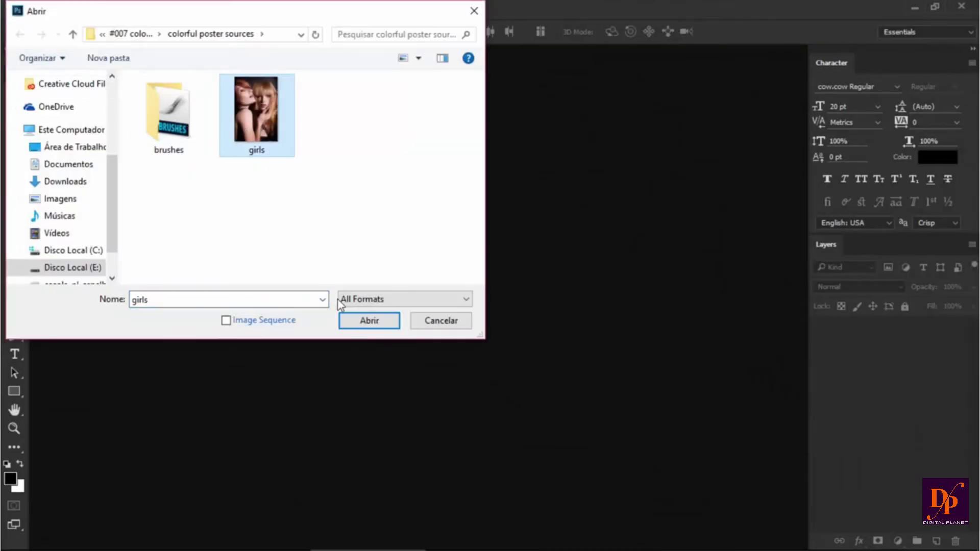
{"action": "left_click", "coordinate": [350, 320]}
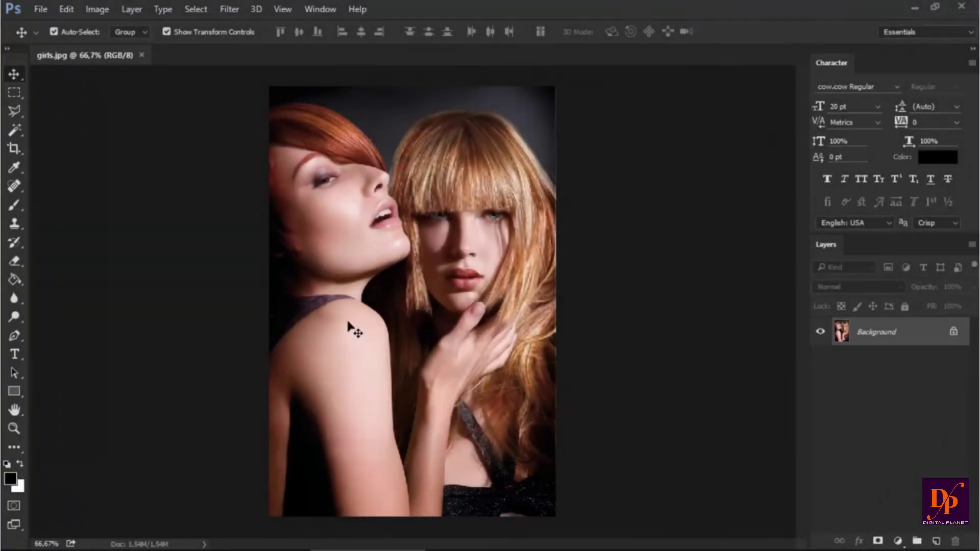
- Zoom in on the women's hair with a Zoom marquee
{"action": "left_click", "coordinate": [14, 428]}
{"action": "left_click_drag", "start_coordinate": [253, 83], "coordinate": [529, 147]}
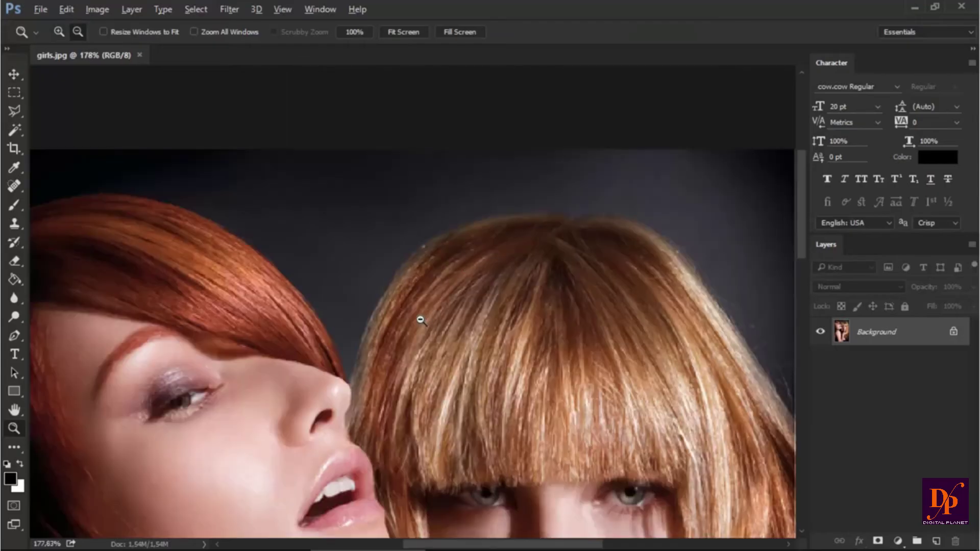
{"action": "scroll", "coordinate": [421, 322], "scroll_direction": "down", "scroll_amount": 1}
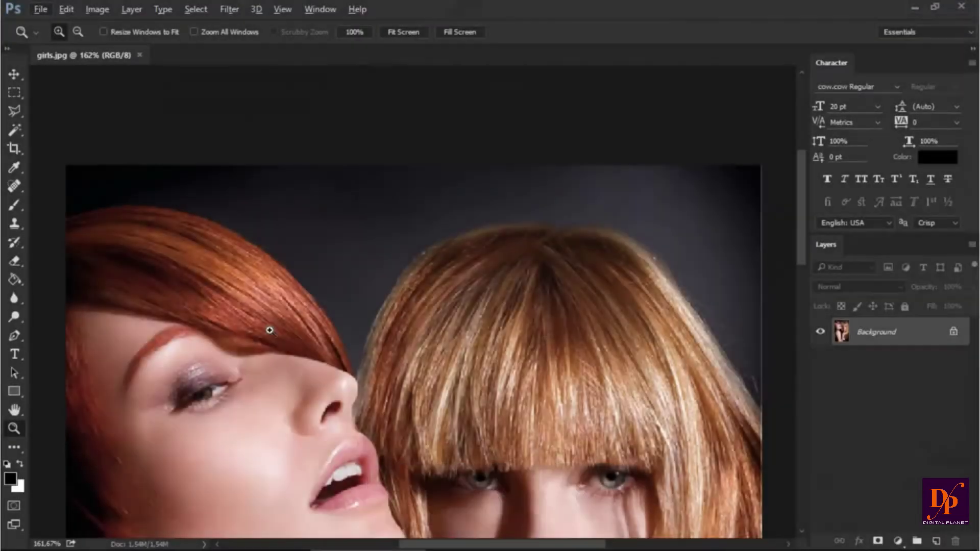
- Start a Pen path curving along the red hair to where the two heads meet
{"action": "left_click", "coordinate": [16, 335]}
{"action": "left_click", "coordinate": [63, 222]}
{"action": "left_click_drag", "start_coordinate": [222, 228], "coordinate": [306, 270]}
{"action": "left_click_drag", "start_coordinate": [339, 339], "coordinate": [352, 367]}
{"action": "left_click", "coordinate": [356, 379]}
{"action": "left_click", "coordinate": [422, 253]}
- Continue the path over the blonde hair and around the top edge, closing it
{"action": "left_click_drag", "start_coordinate": [533, 223], "coordinate": [551, 224]}
{"action": "left_click", "coordinate": [561, 232]}
{"action": "left_click", "coordinate": [611, 230]}
{"action": "left_click", "coordinate": [661, 256]}
{"action": "left_click", "coordinate": [673, 275]}
{"action": "left_click", "coordinate": [684, 295]}
{"action": "left_click", "coordinate": [743, 384]}
{"action": "left_click", "coordinate": [767, 414]}
{"action": "left_click", "coordinate": [772, 149]}
{"action": "left_click", "coordinate": [49, 146]}
{"action": "left_click", "coordinate": [62, 222]}
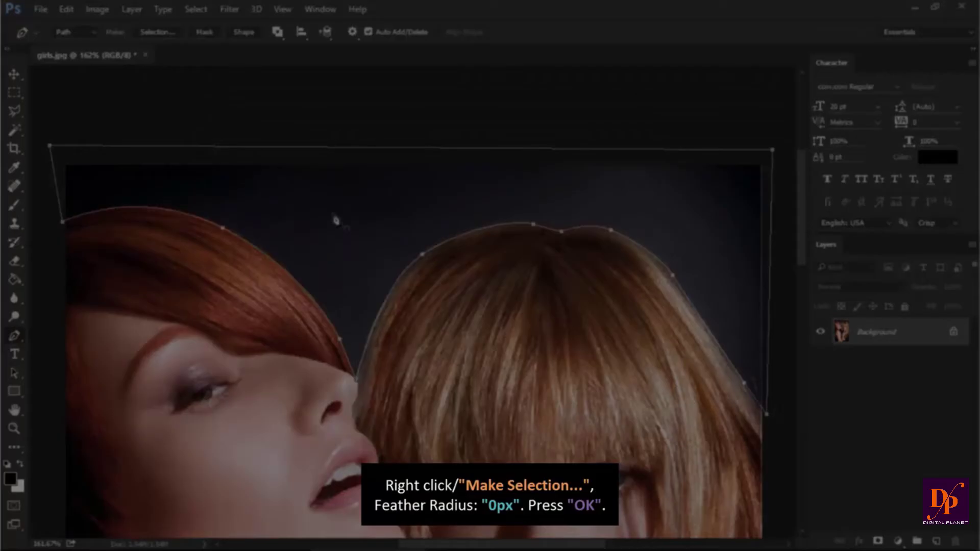
- Turn the path into a selection with Feather Radius 0 and add an empty layer
{"action": "right_click", "coordinate": [336, 220]}
{"action": "left_click", "coordinate": [363, 249]}
{"action": "type", "text": "0"}
{"action": "left_click", "coordinate": [569, 149]}
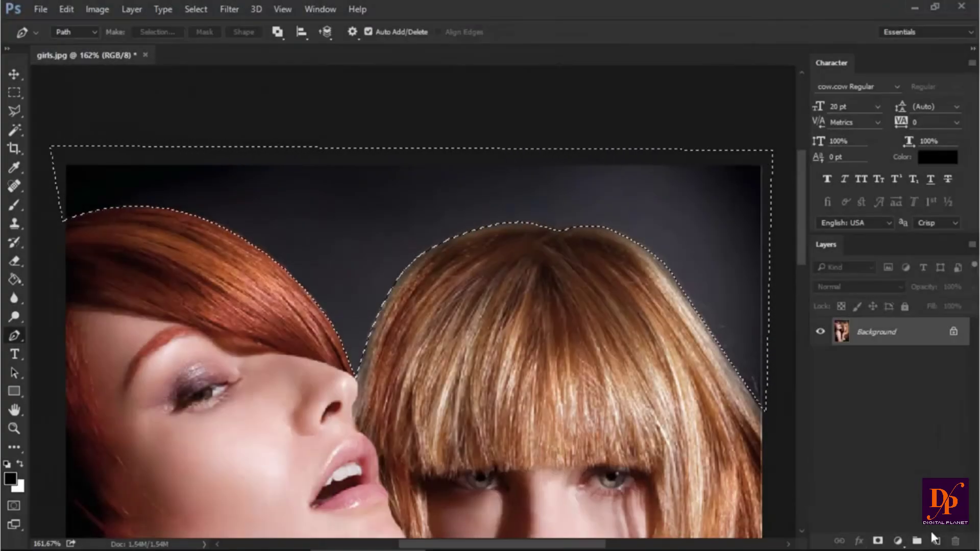
{"action": "left_click", "coordinate": [935, 541]}
- Set the foreground colour to bright yellow fff200
{"action": "key", "text": "i"}
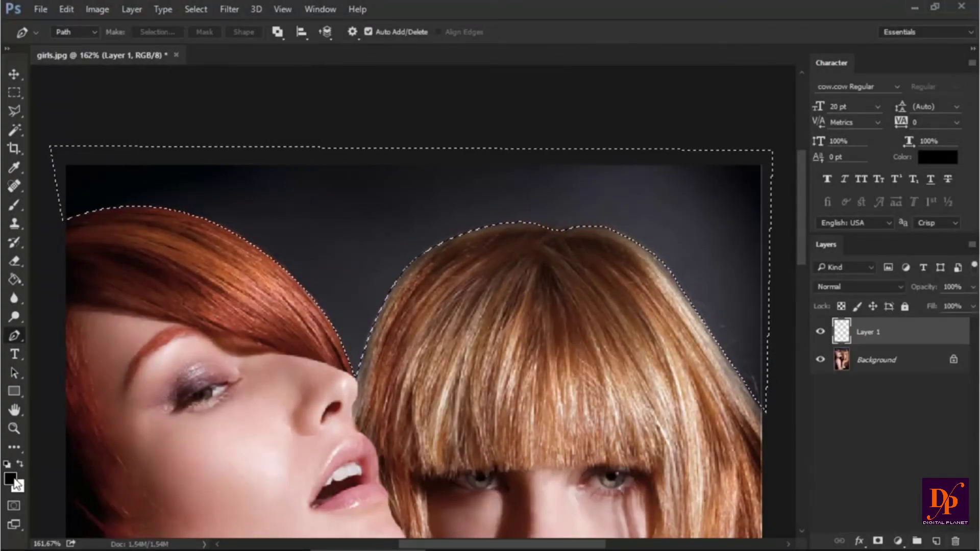
{"action": "left_click", "coordinate": [11, 480]}
{"action": "type", "text": "fff200"}
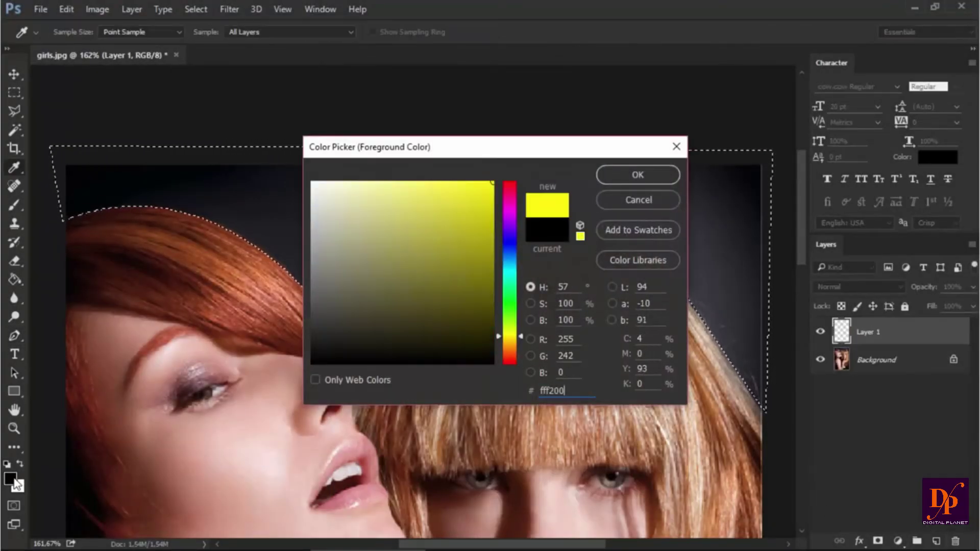
{"action": "left_click", "coordinate": [617, 177]}
- Fill the selected backdrop with yellow using the Paint Bucket
{"action": "key", "text": "p"}
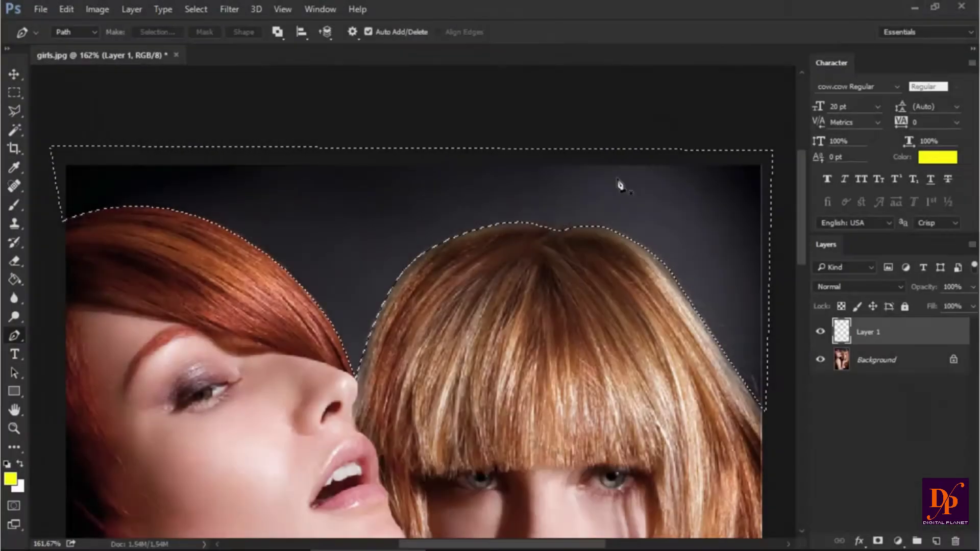
{"action": "left_click", "coordinate": [13, 282]}
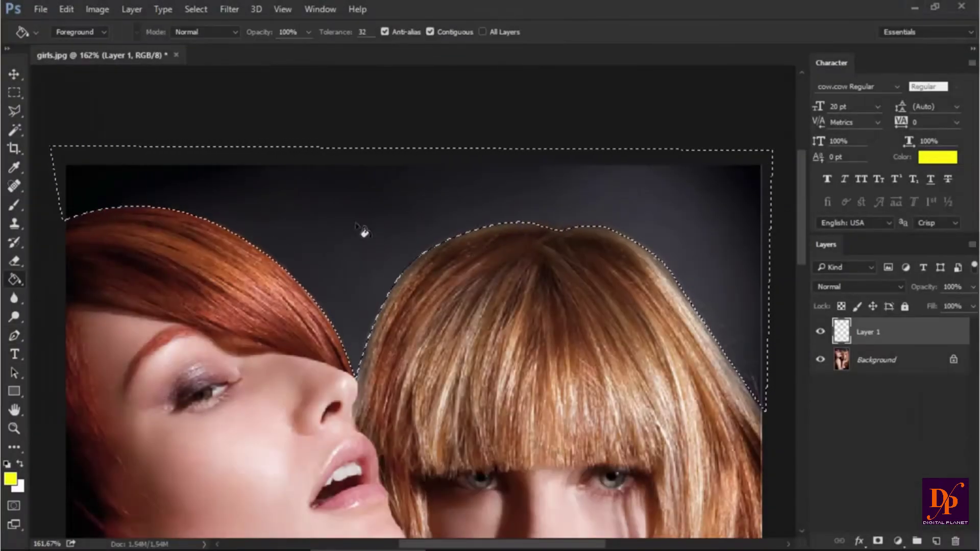
{"action": "left_click", "coordinate": [365, 227]}
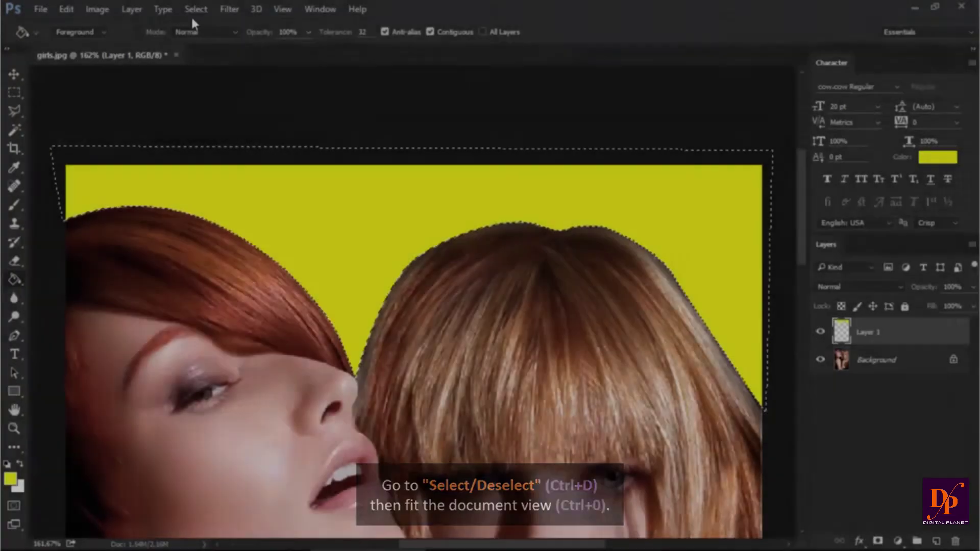
{"action": "left_click", "coordinate": [195, 9]}
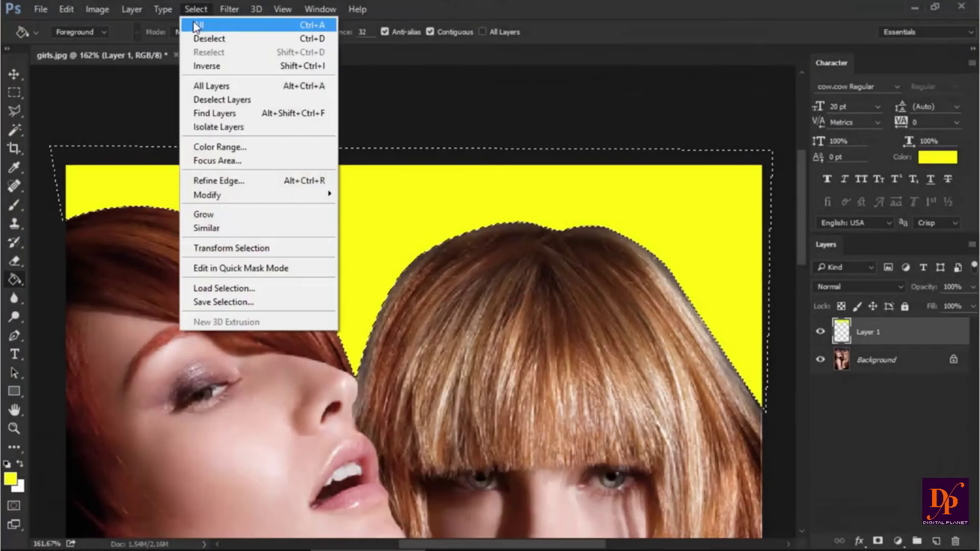
- Deselect, then duplicate the Background layer into a Background copy
{"action": "left_click", "coordinate": [200, 38]}
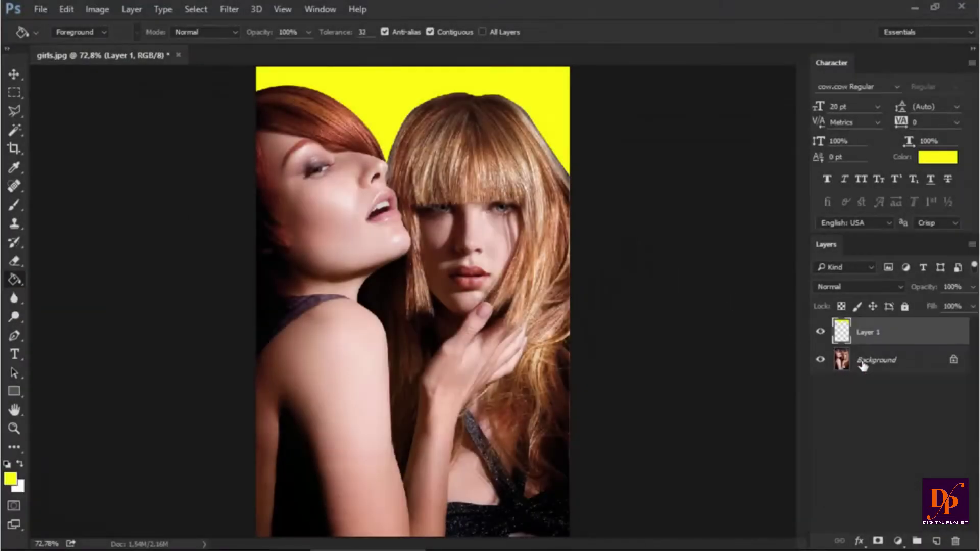
{"action": "left_click", "coordinate": [891, 362]}
{"action": "left_click_drag", "start_coordinate": [892, 362], "coordinate": [936, 541]}
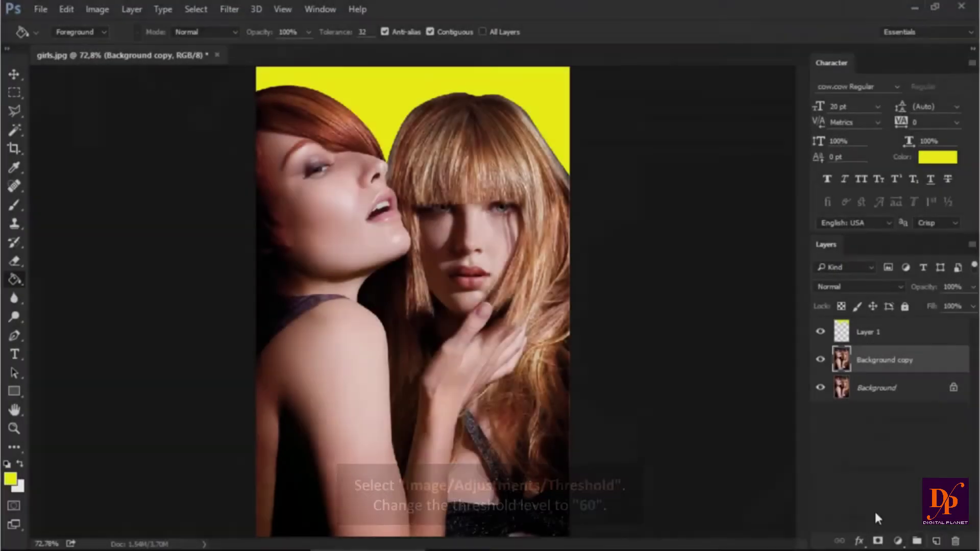
- Apply a Threshold at level 60 to the Background copy layer
{"action": "left_click", "coordinate": [98, 10]}
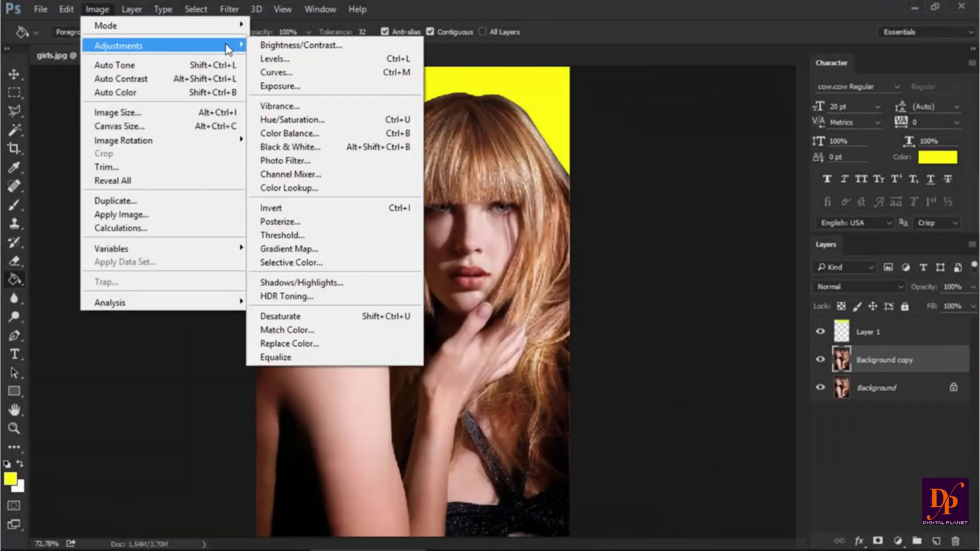
{"action": "left_click", "coordinate": [296, 239]}
{"action": "type", "text": "60"}
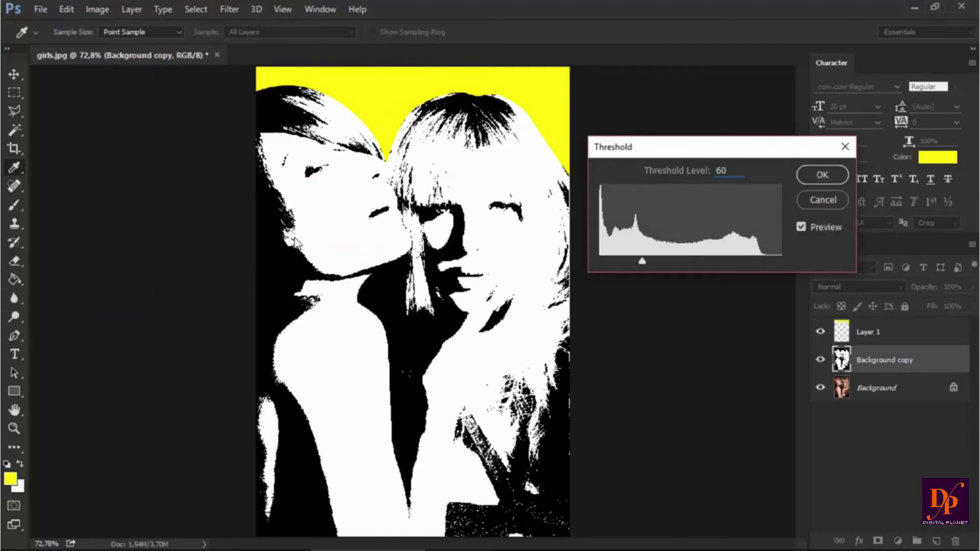
{"action": "left_click", "coordinate": [808, 176]}
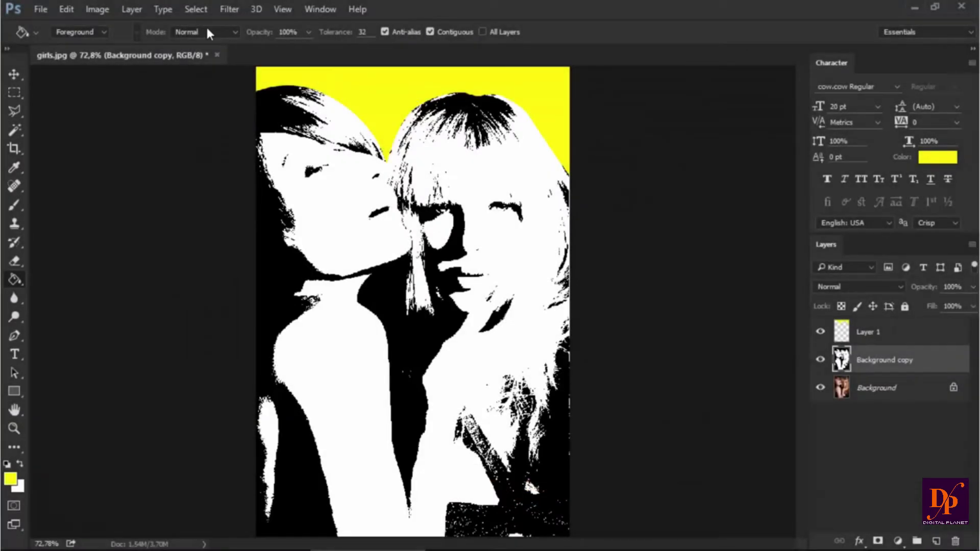
{"action": "left_click", "coordinate": [196, 9]}
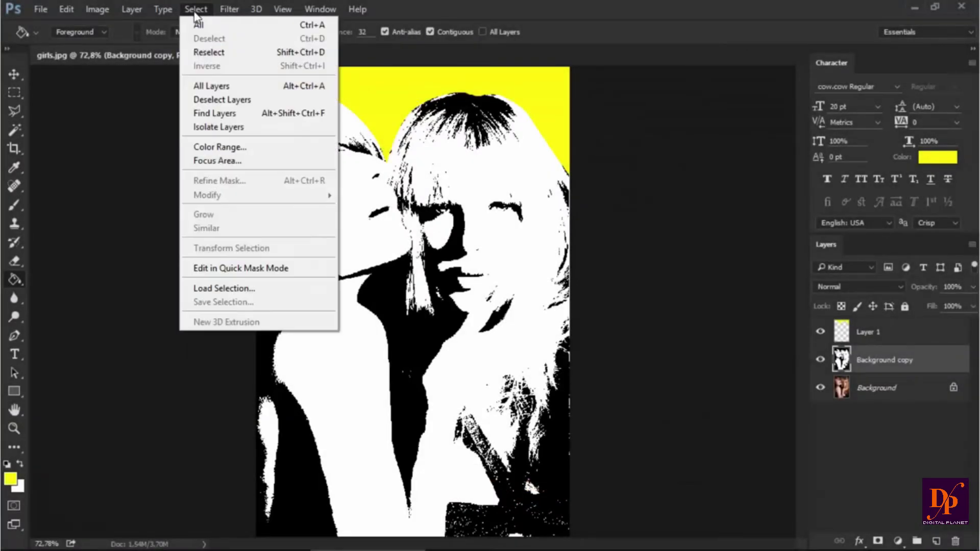
- Select the layer's Shadows with Color Range
{"action": "left_click", "coordinate": [205, 147]}
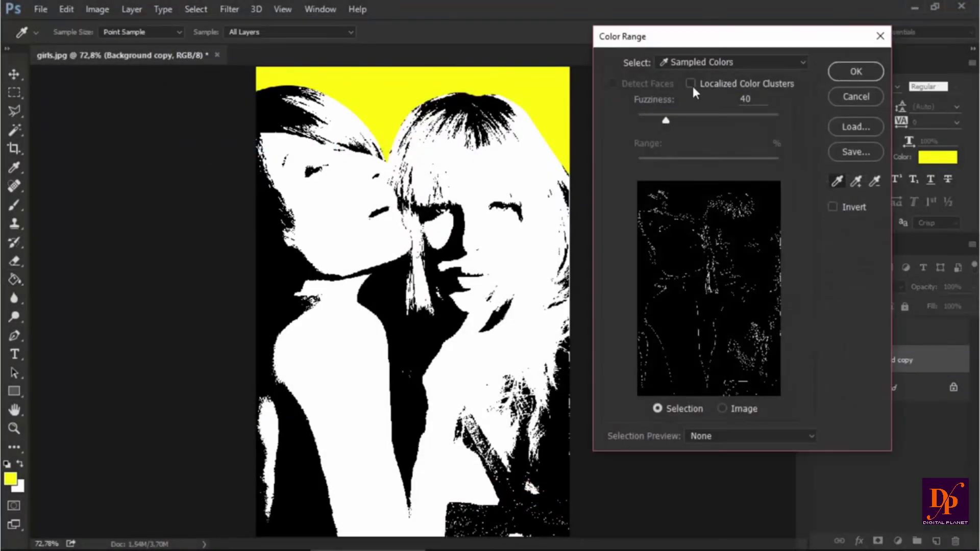
{"action": "left_click", "coordinate": [750, 63]}
{"action": "left_click", "coordinate": [715, 227]}
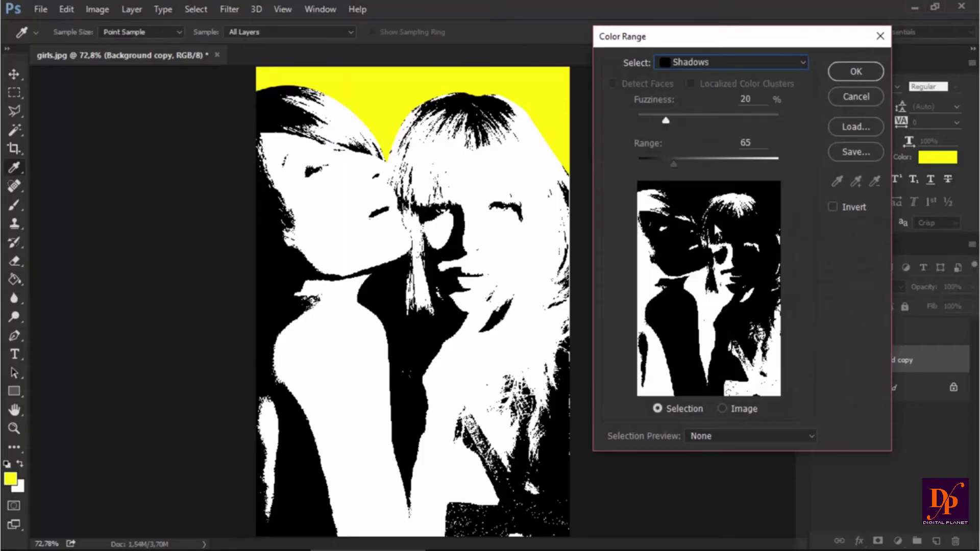
{"action": "left_click", "coordinate": [835, 70]}
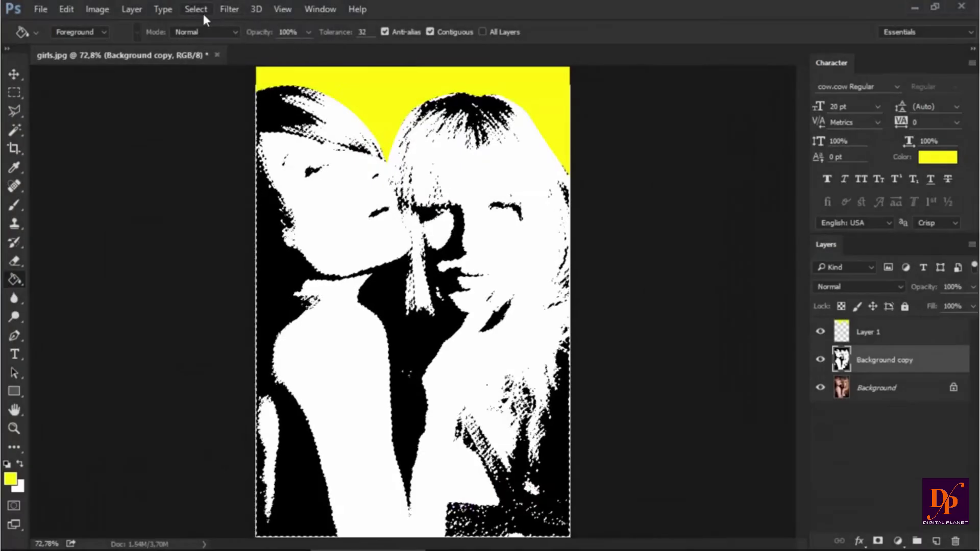
- Invert the selection and delete the white areas
{"action": "left_click", "coordinate": [197, 10]}
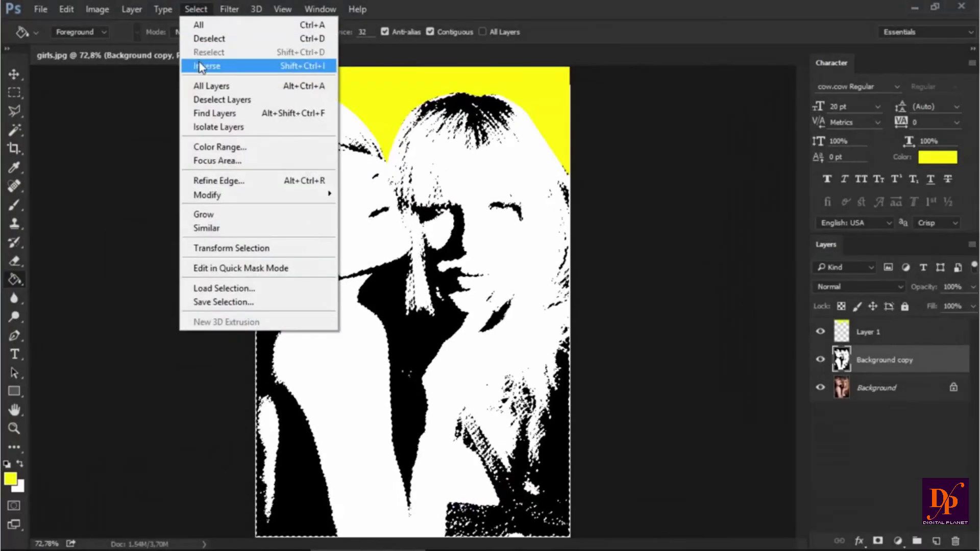
{"action": "left_click", "coordinate": [200, 67]}
{"action": "key", "text": "Delete"}
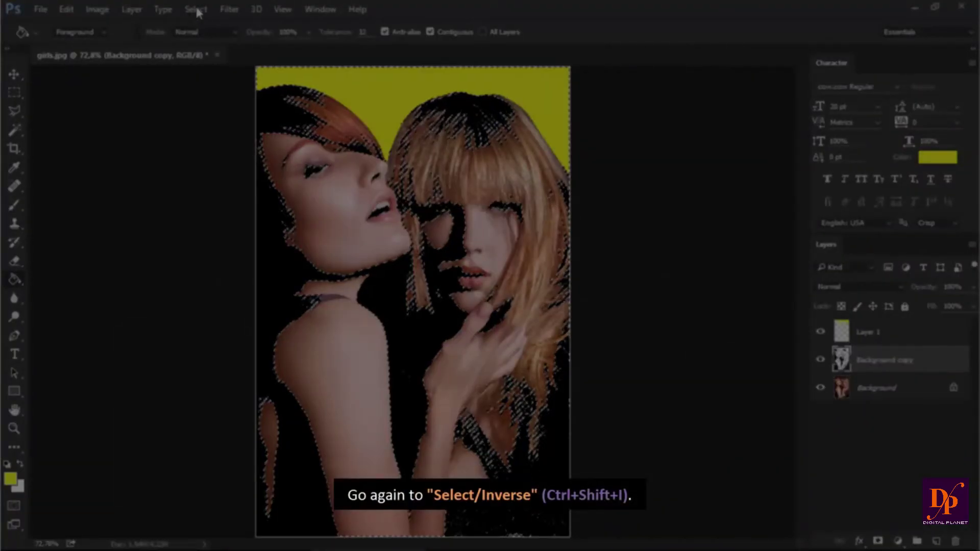
- Re-invert the selection to the black areas and fill them with purple bd00ad
{"action": "left_click", "coordinate": [196, 11]}
{"action": "left_click", "coordinate": [194, 65]}
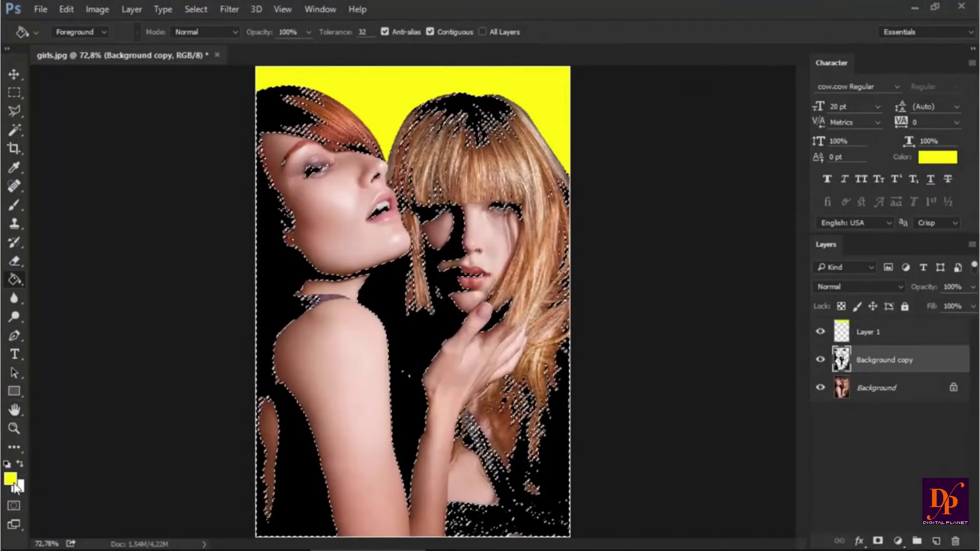
{"action": "left_click", "coordinate": [12, 480]}
{"action": "type", "text": "bd00ad"}
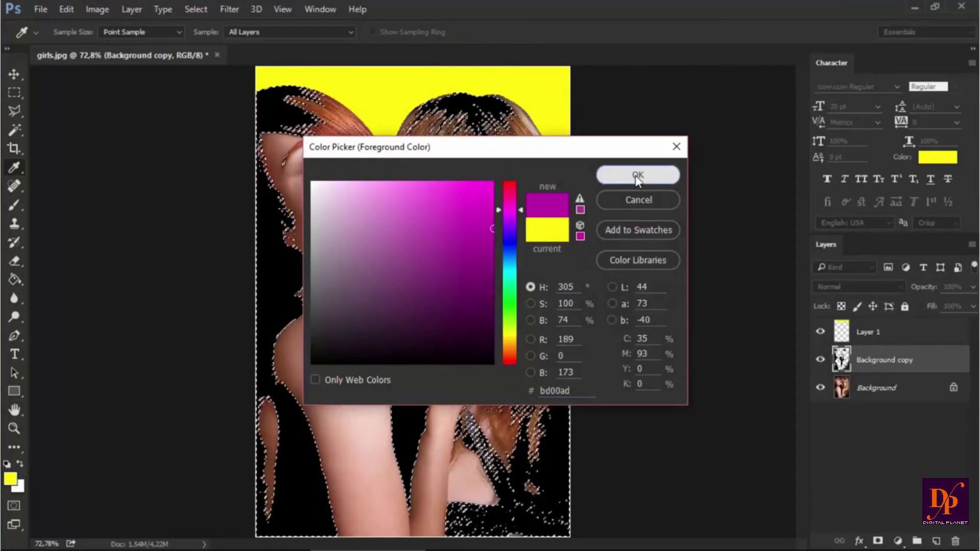
{"action": "left_click", "coordinate": [635, 173]}
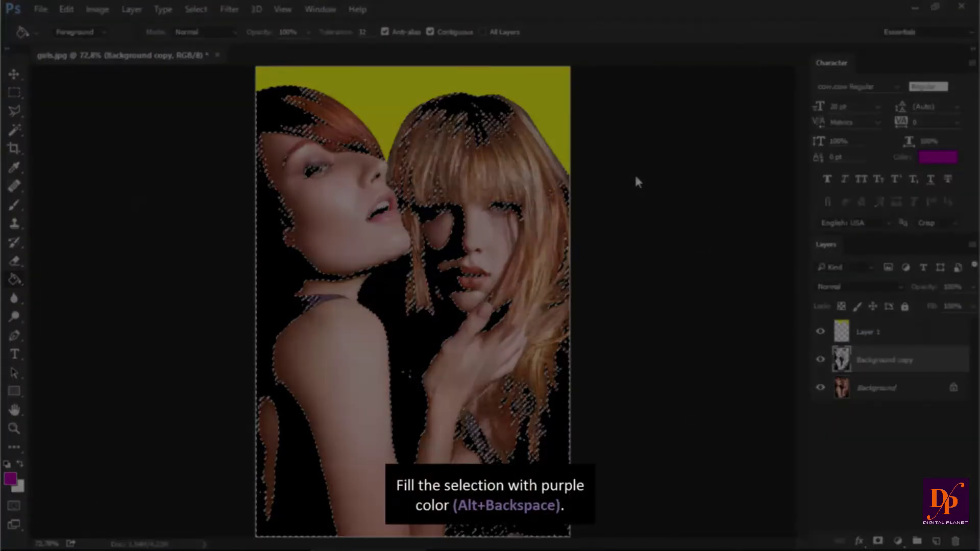
{"action": "key", "text": "alt+BackSpace"}
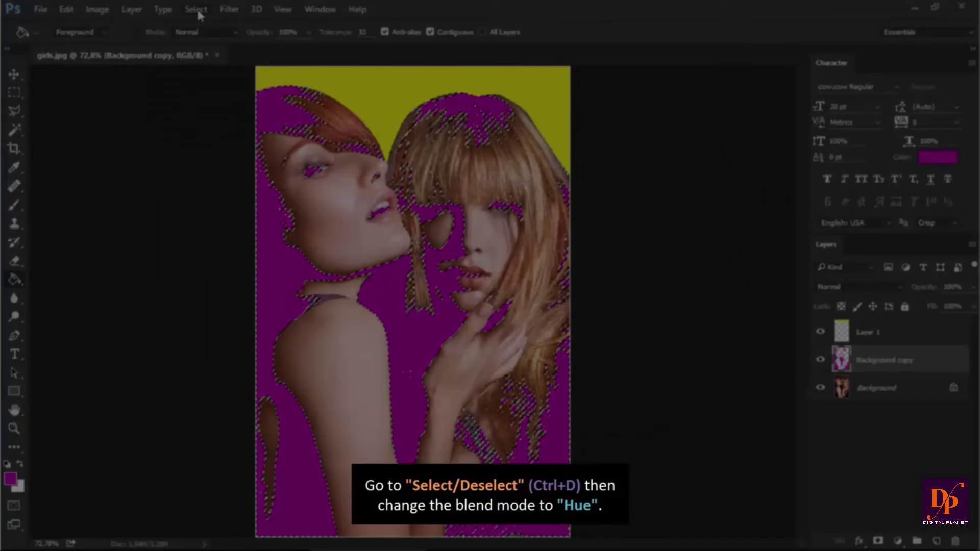
- Deselect, set the purple copy's blend mode to Hue, and select the Background layer
{"action": "left_click", "coordinate": [197, 10]}
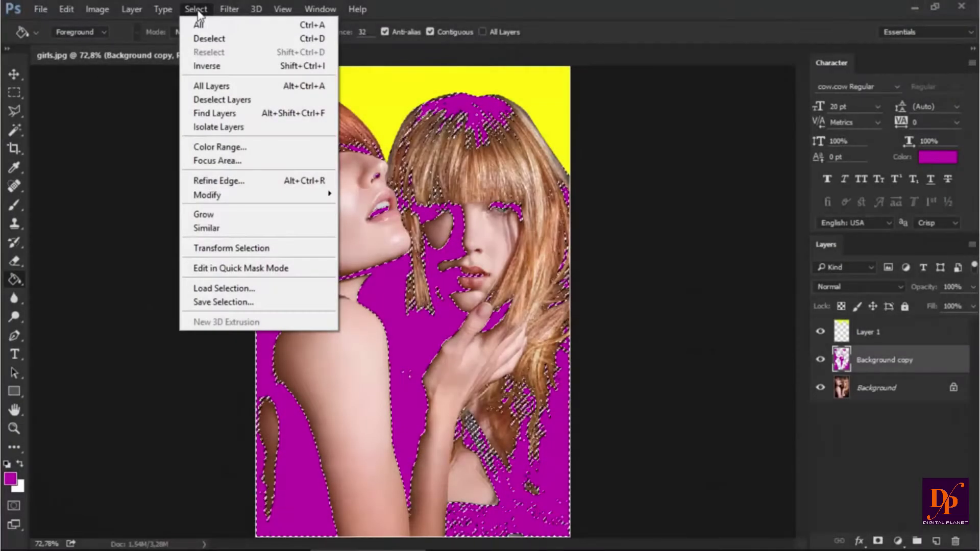
{"action": "left_click", "coordinate": [204, 37]}
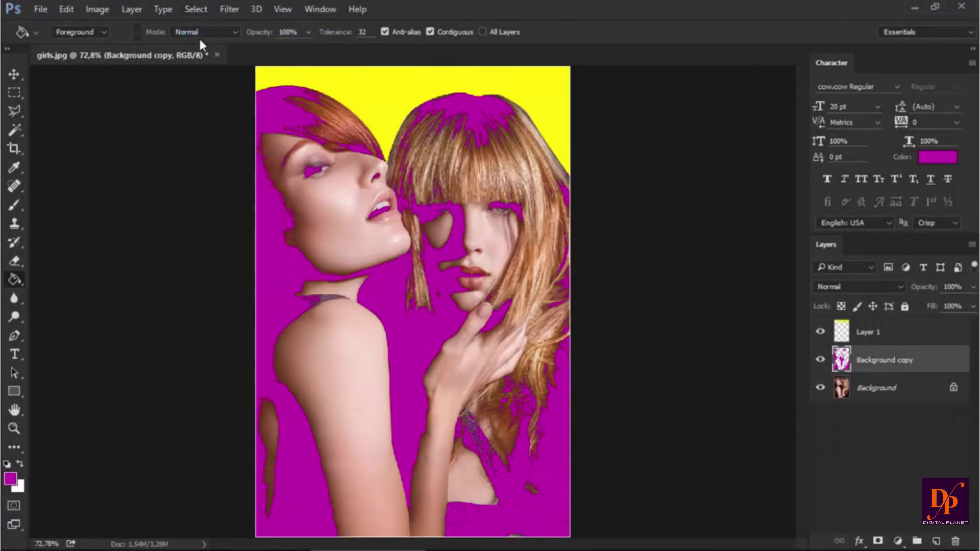
{"action": "left_click", "coordinate": [851, 287]}
{"action": "left_click", "coordinate": [832, 249]}
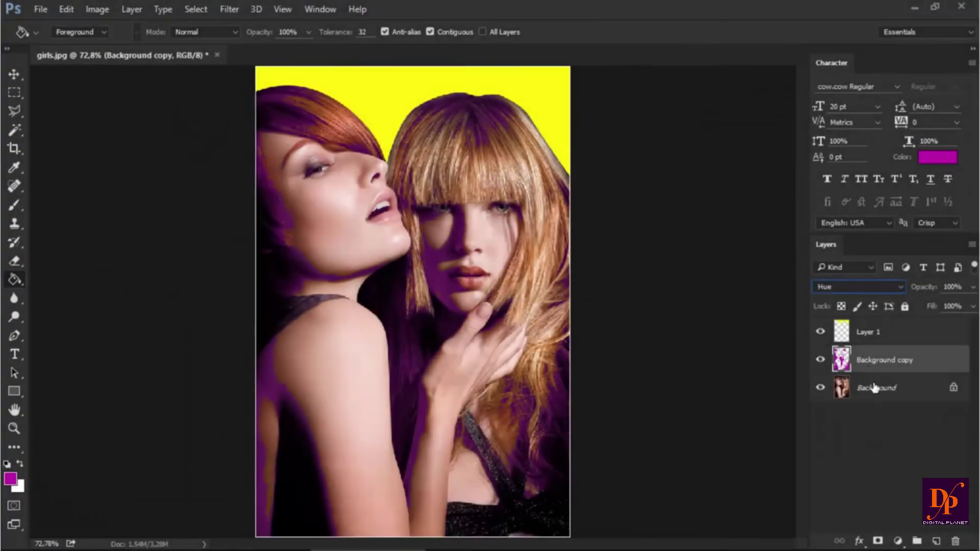
{"action": "left_click", "coordinate": [867, 388]}
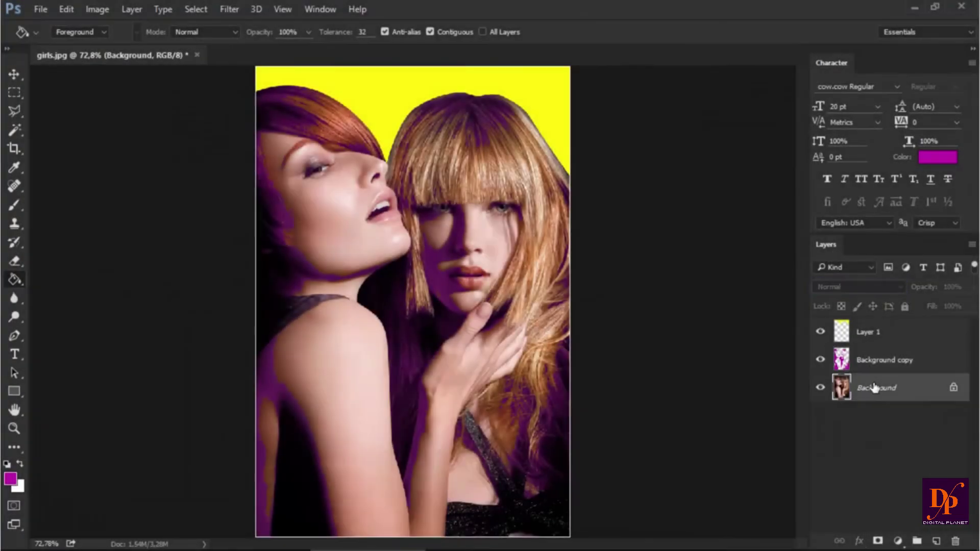
- Apply Hue/Saturation to the Background: Hue 170, Saturation 50, Lightness -30
{"action": "left_click", "coordinate": [97, 9]}
{"action": "mouse_move", "coordinate": [118, 45]}
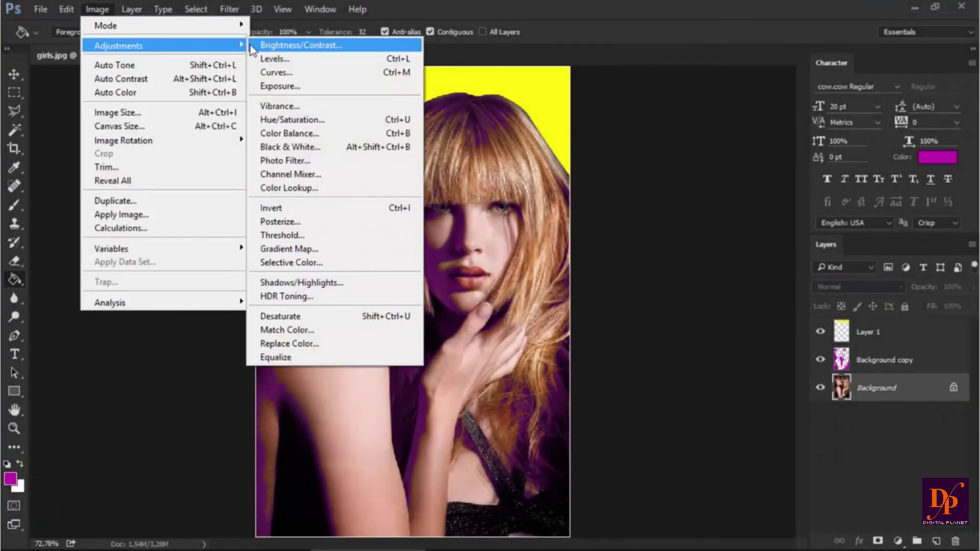
{"action": "left_click", "coordinate": [290, 119]}
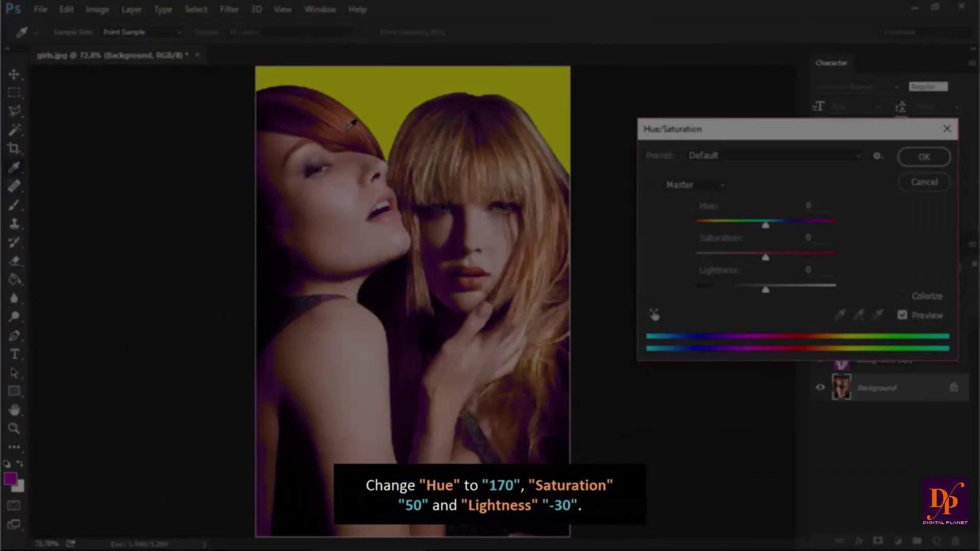
{"action": "double_click", "coordinate": [808, 206]}
{"action": "type", "text": "170"}
{"action": "key", "text": "Tab"}
{"action": "type", "text": "50"}
{"action": "key", "text": "Tab"}
{"action": "type", "text": "-30"}
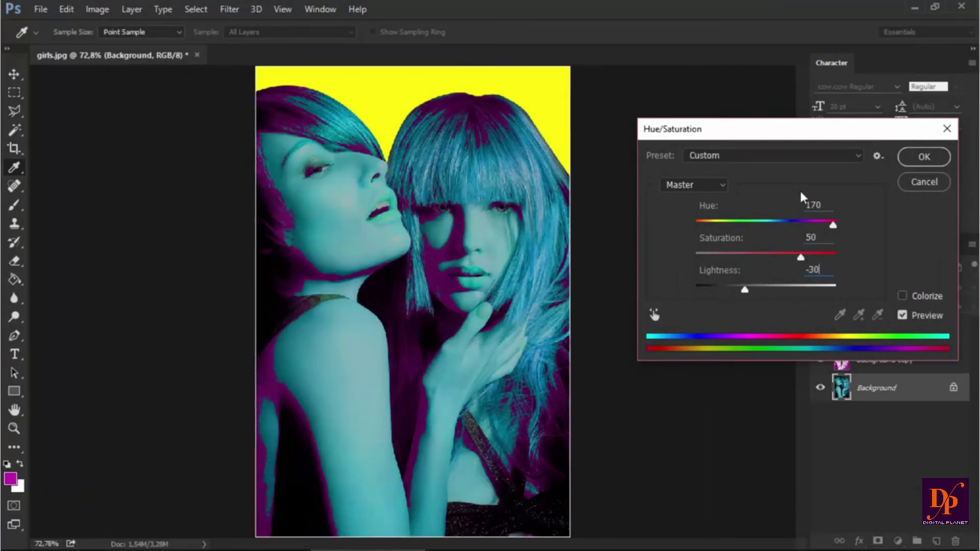
{"action": "left_click", "coordinate": [908, 158]}
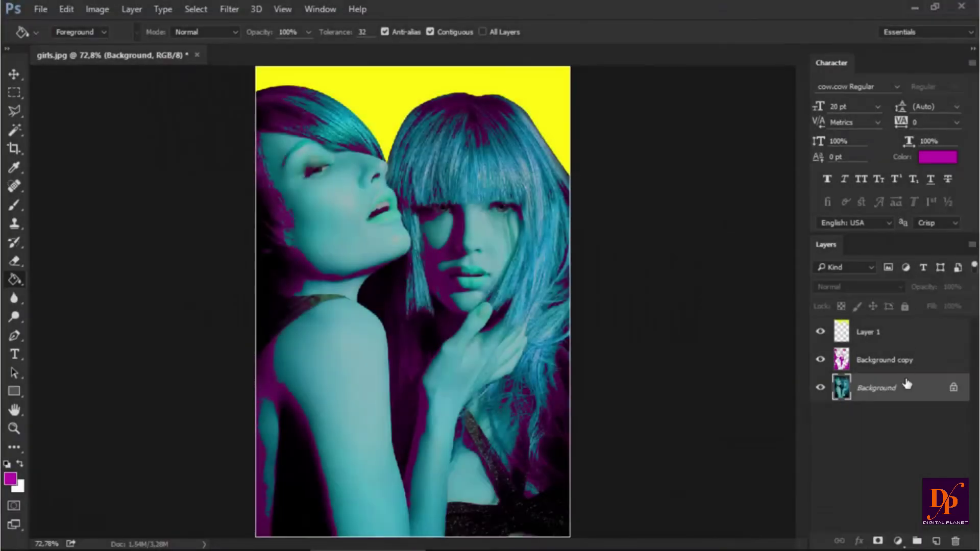
- Flatten the image and apply Shadows/Highlights with Shadows at 50%
{"action": "right_click", "coordinate": [900, 391]}
{"action": "left_click", "coordinate": [884, 342]}
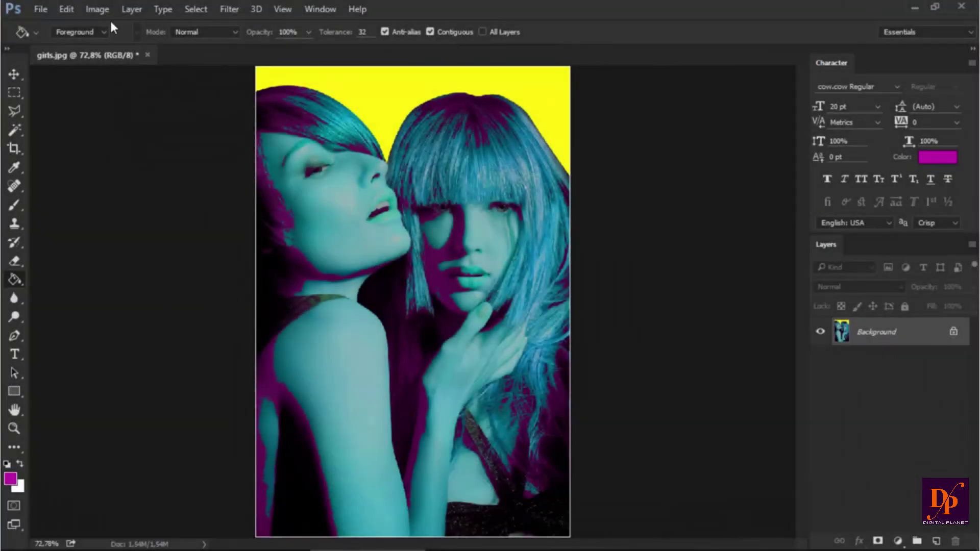
{"action": "left_click", "coordinate": [97, 9]}
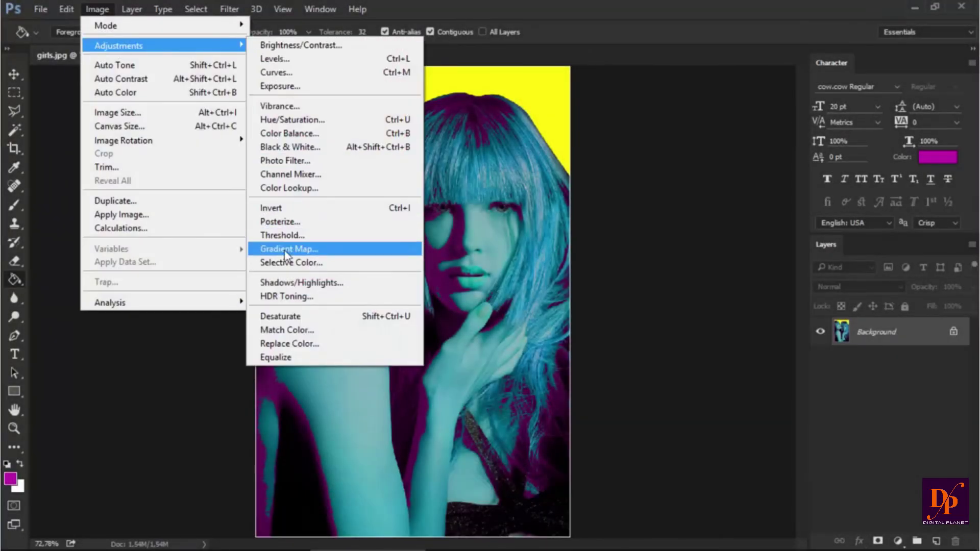
{"action": "left_click", "coordinate": [284, 284]}
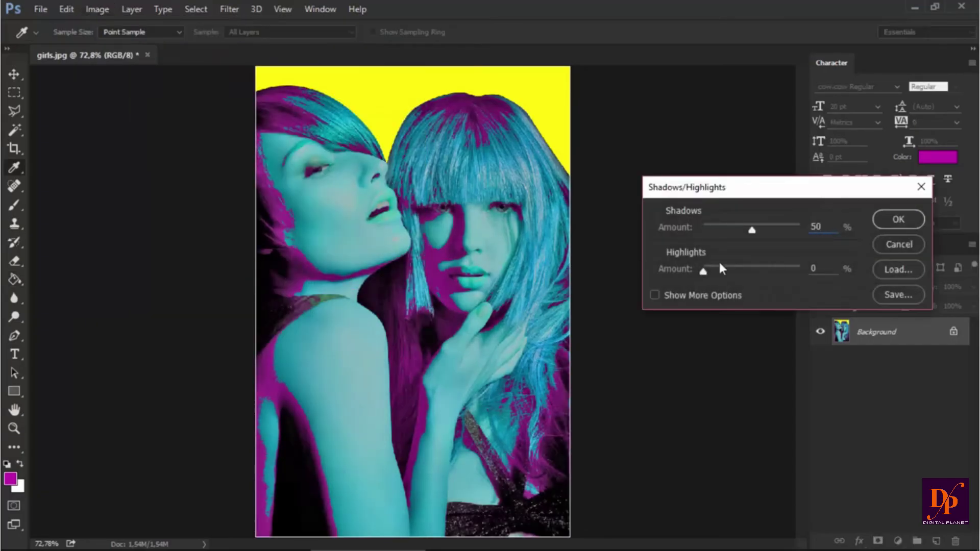
{"action": "left_click", "coordinate": [883, 219]}
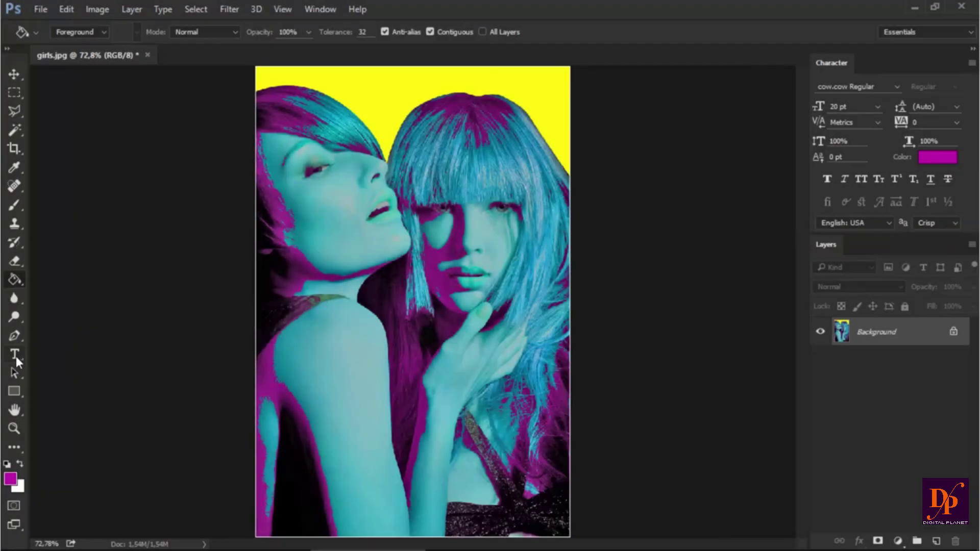
{"action": "left_click", "coordinate": [15, 355]}
- Set the text colour to the background yellow, #fff200
{"action": "left_click", "coordinate": [936, 157]}
{"action": "left_click", "coordinate": [539, 86]}
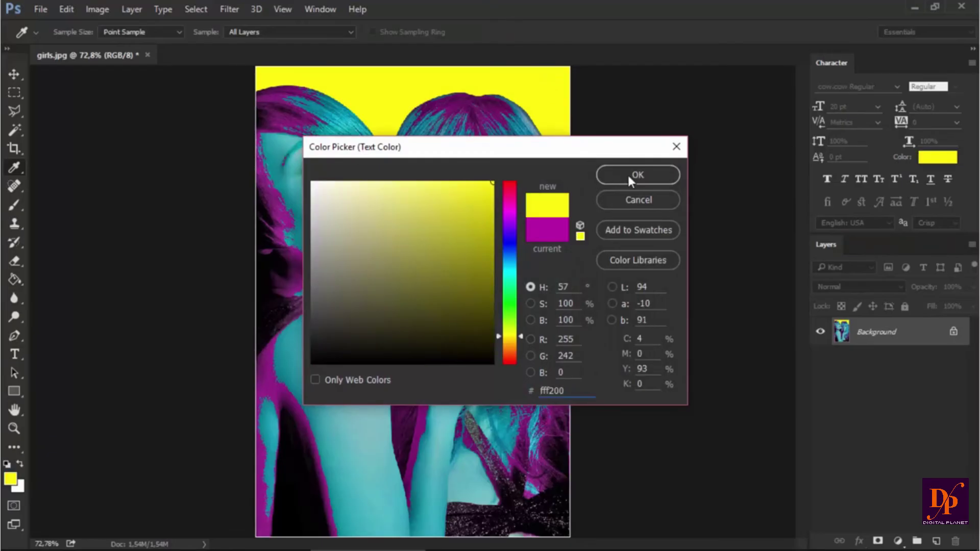
{"action": "left_click", "coordinate": [626, 176]}
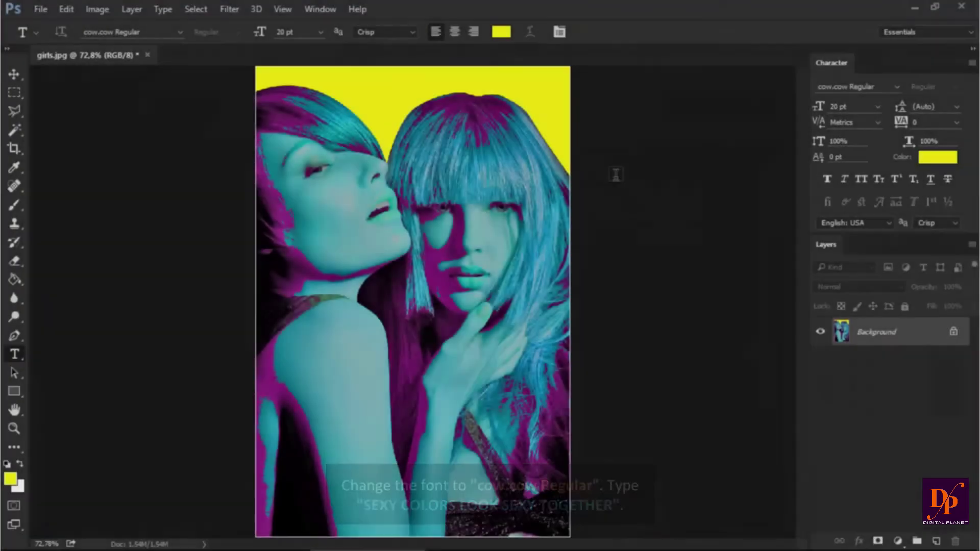
- Type SEXY, COLORS, LOOK, SEXY, TOGETHER on five stacked lines at the poster's left
{"action": "left_click", "coordinate": [266, 264]}
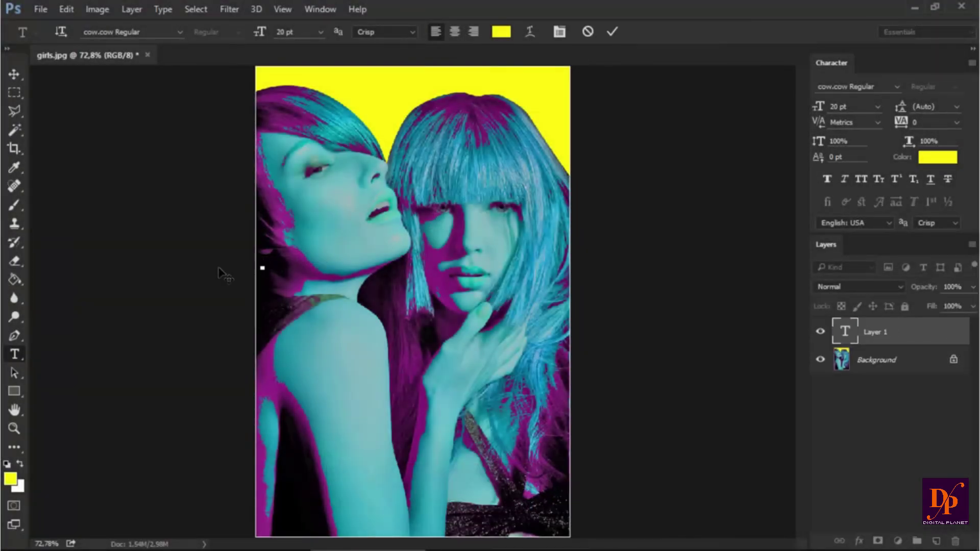
{"action": "type", "text": "SEXY"}
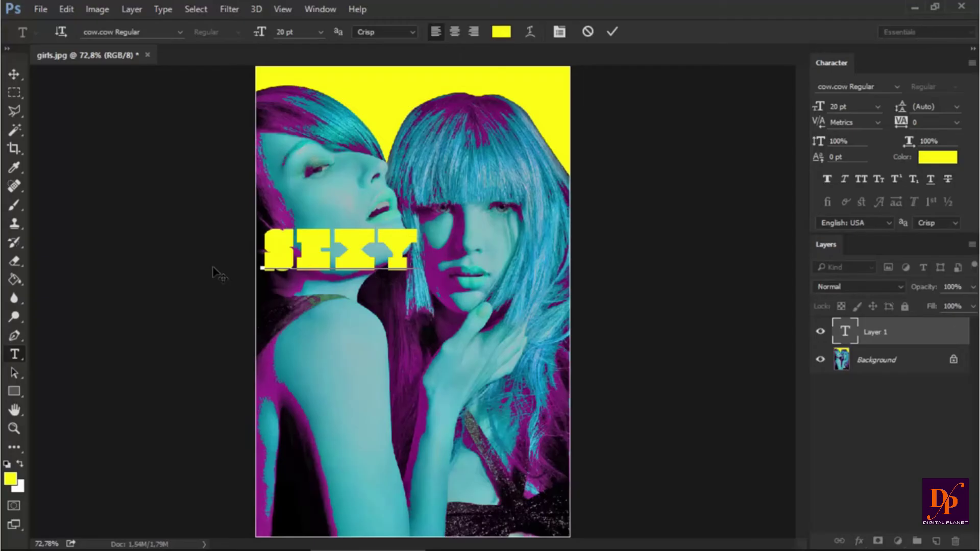
{"action": "key", "text": "Return"}
{"action": "type", "text": "COLORS"}
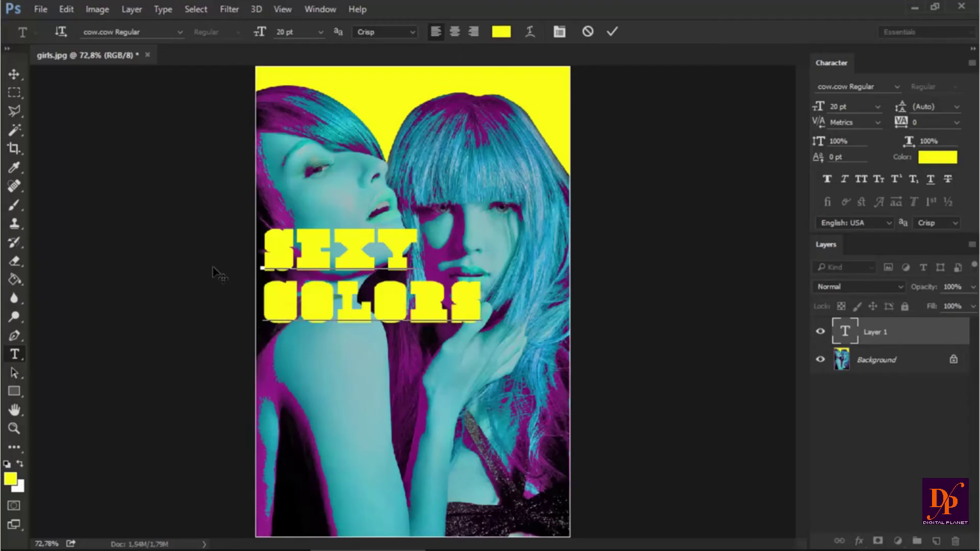
{"action": "key", "text": "Return"}
{"action": "type", "text": "LOOK"}
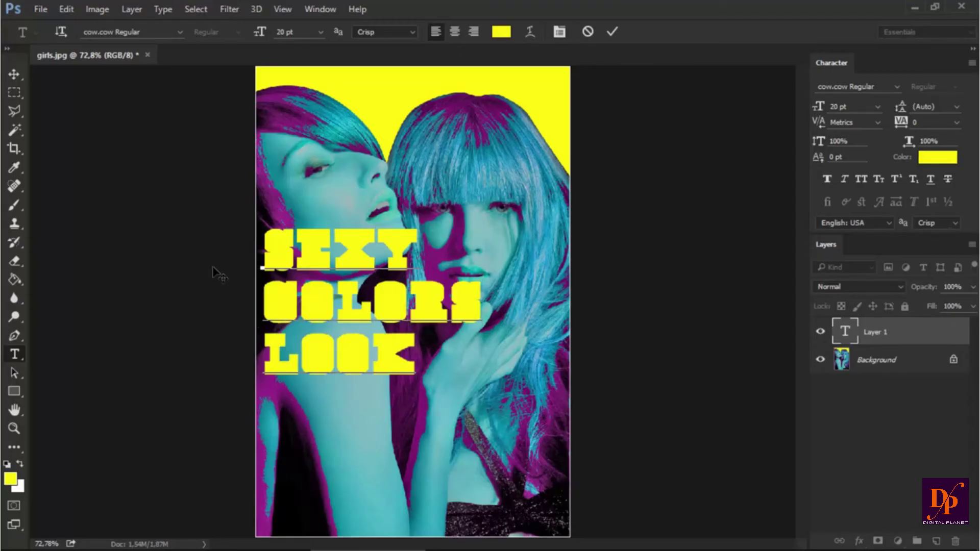
{"action": "key", "text": "Return"}
{"action": "type", "text": "SEXY"}
{"action": "key", "text": "Return"}
{"action": "type", "text": "T"}
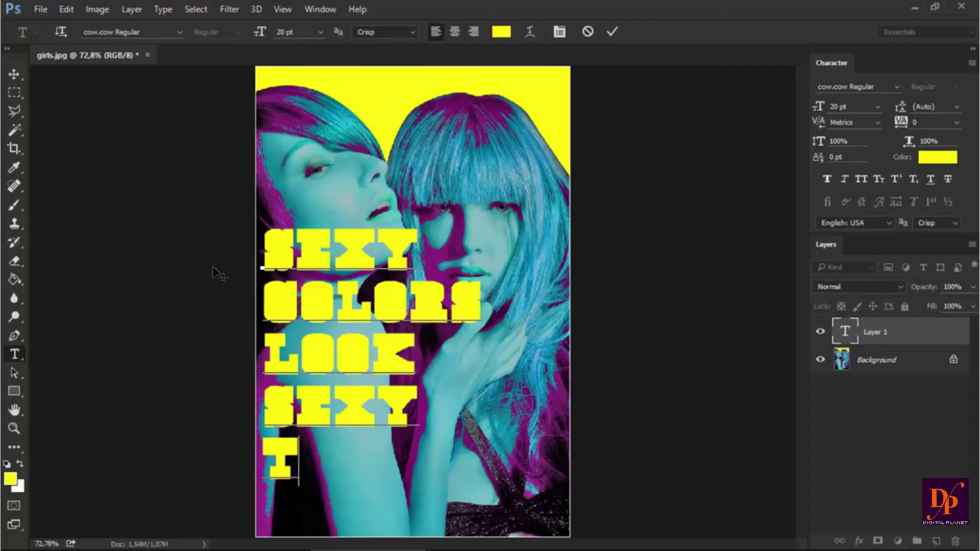
{"action": "type", "text": "OGETHER"}
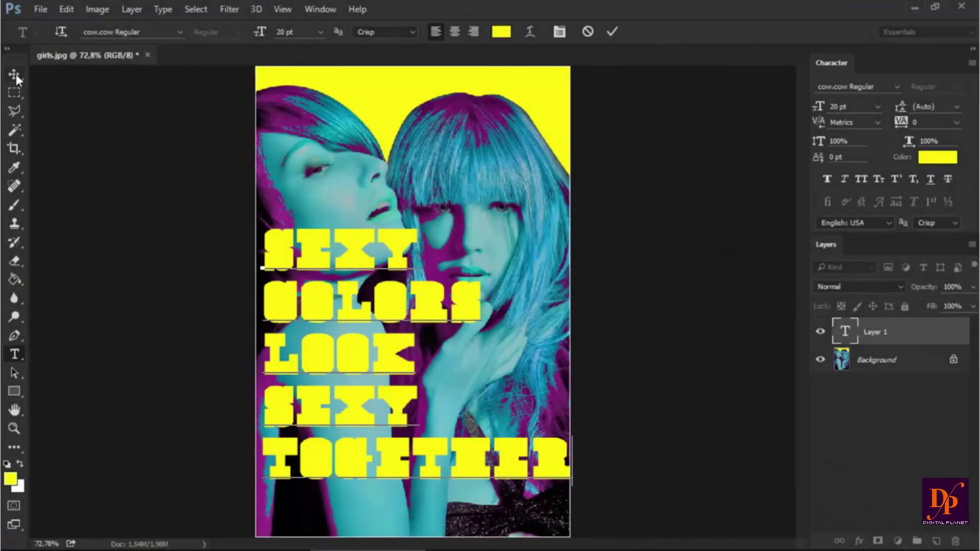
- Commit the slogan, align it to the canvas's horizontal centre and shift it slightly down
{"action": "left_click", "coordinate": [14, 75]}
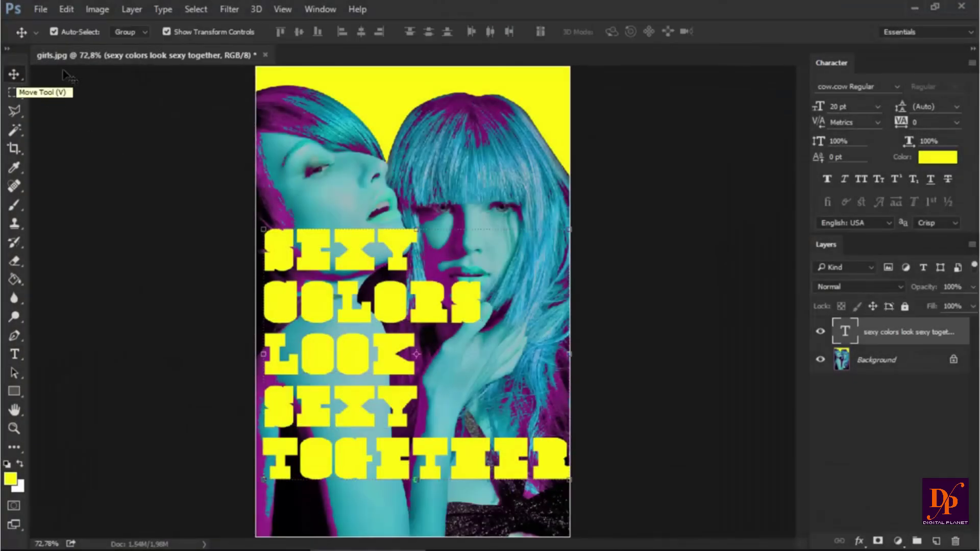
{"action": "left_click", "coordinate": [193, 9]}
{"action": "left_click", "coordinate": [194, 21]}
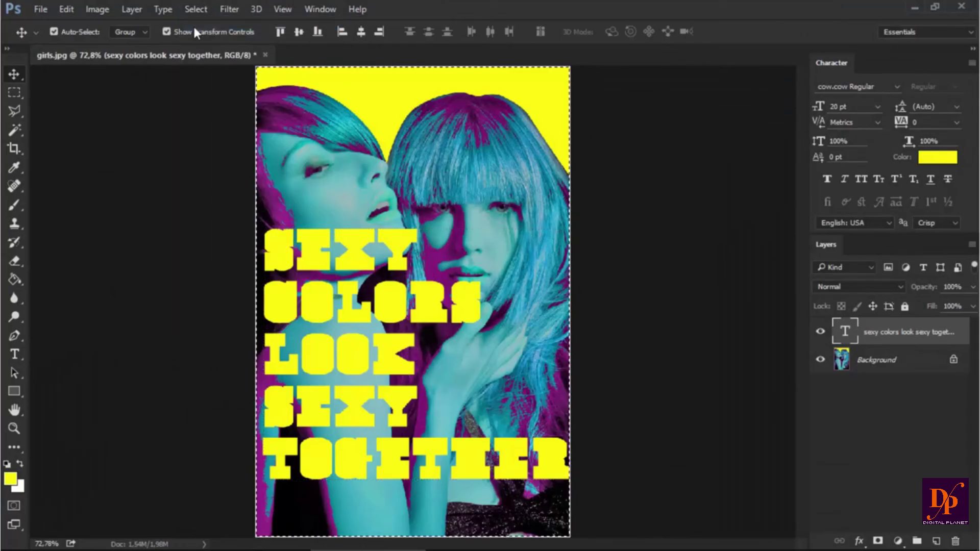
{"action": "left_click", "coordinate": [360, 32]}
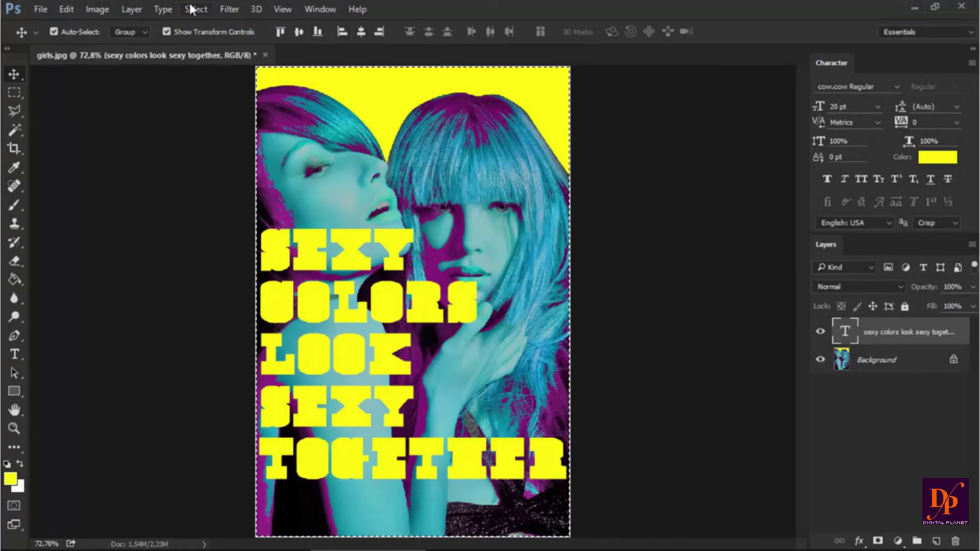
{"action": "left_click", "coordinate": [192, 9]}
{"action": "left_click", "coordinate": [209, 38]}
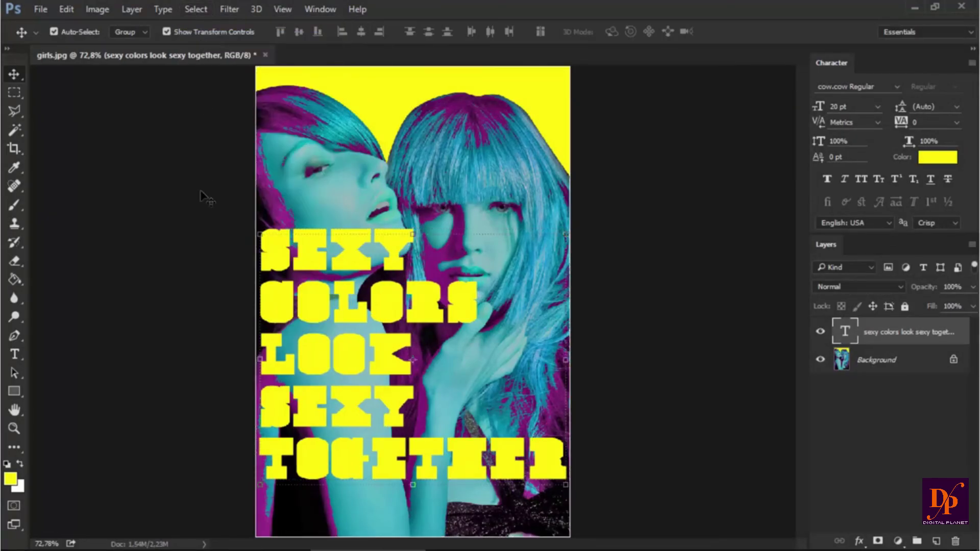
{"action": "key", "text": "shift+Down"}
{"action": "key", "text": "shift+Down"}
{"action": "key", "text": "shift+Down"}
{"action": "key", "text": "shift+Down"}
{"action": "key", "text": "shift+Down"}
{"action": "key", "text": "shift+Down"}
{"action": "key", "text": "shift+Down"}
{"action": "key", "text": "shift+Down"}
{"action": "key", "text": "shift+Down"}
{"action": "key", "text": "shift+Down"}
{"action": "key", "text": "shift+Down"}
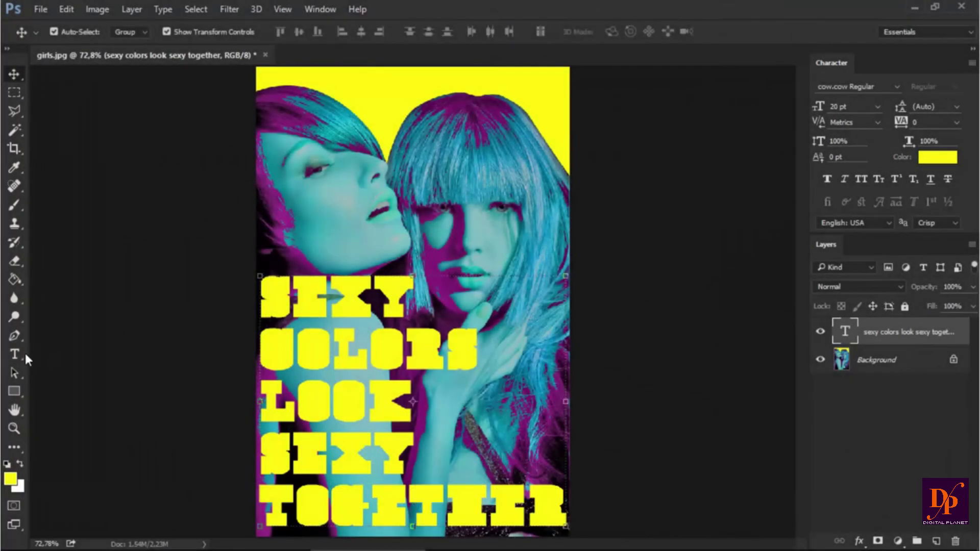
- Type the title GRAPHIX near the top and colour it pure red
{"action": "left_click", "coordinate": [15, 352]}
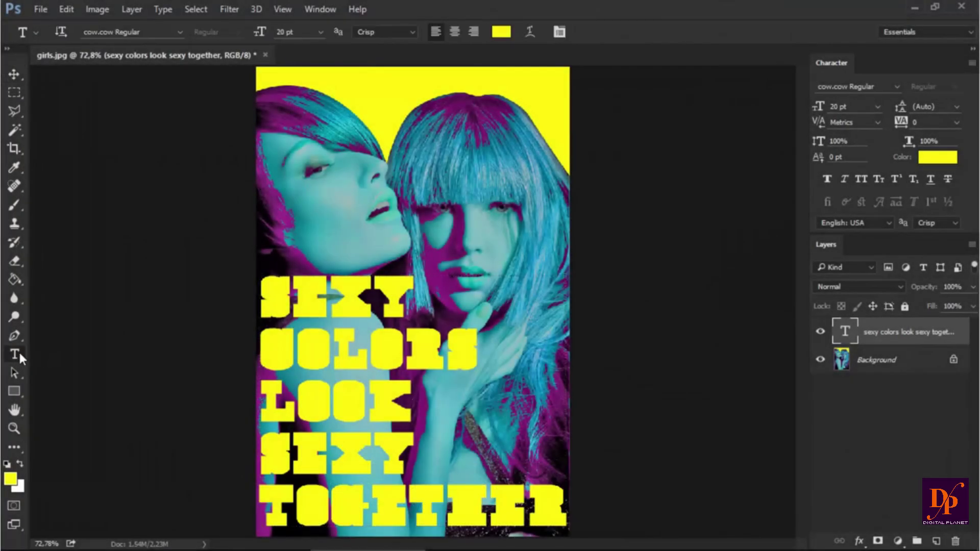
{"action": "left_click", "coordinate": [275, 192]}
{"action": "type", "text": "G"}
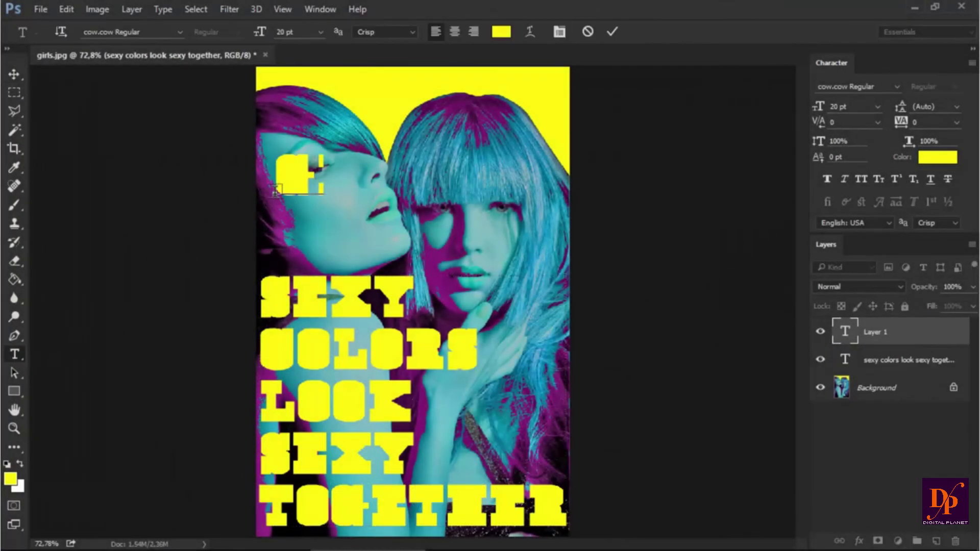
{"action": "type", "text": "RAPHIX"}
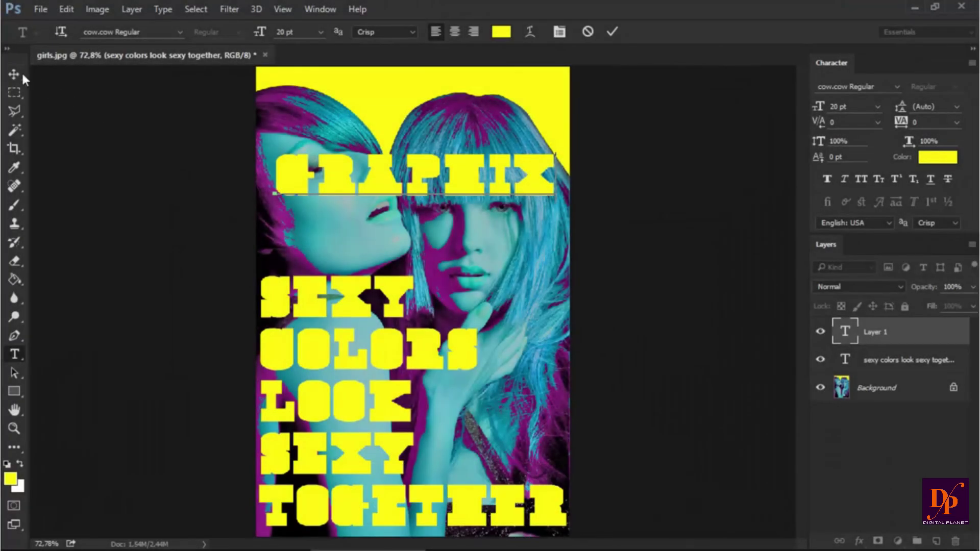
{"action": "left_click", "coordinate": [14, 71]}
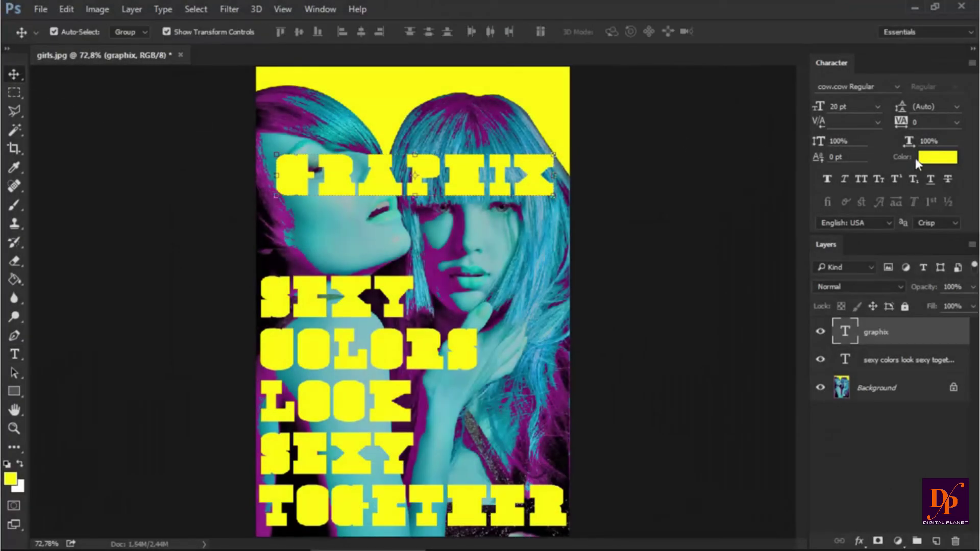
{"action": "left_click", "coordinate": [937, 157]}
{"action": "left_click", "coordinate": [511, 193]}
{"action": "left_click_drag", "start_coordinate": [510, 193], "coordinate": [511, 174]}
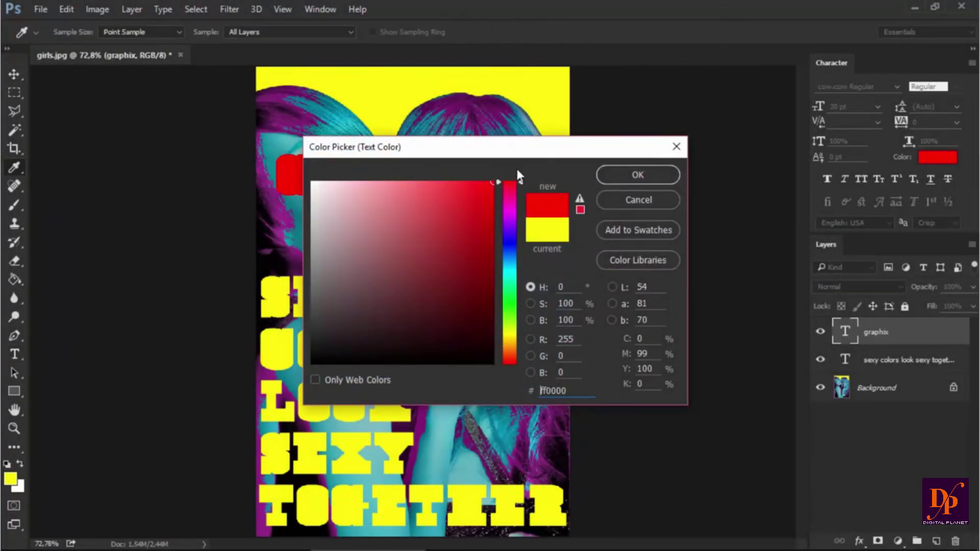
{"action": "left_click", "coordinate": [622, 176]}
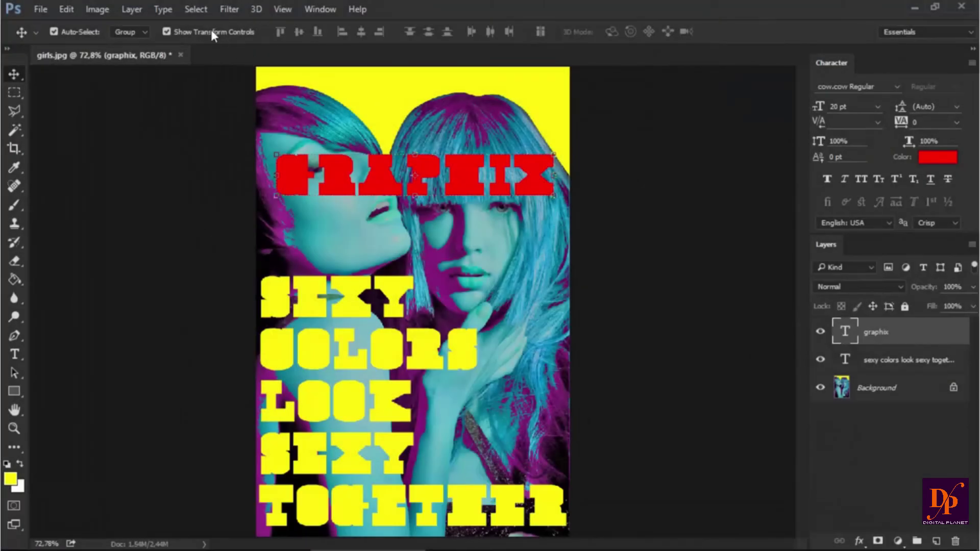
- Move the GRAPHIX title up against the top edge of the poster
{"action": "left_click", "coordinate": [196, 9]}
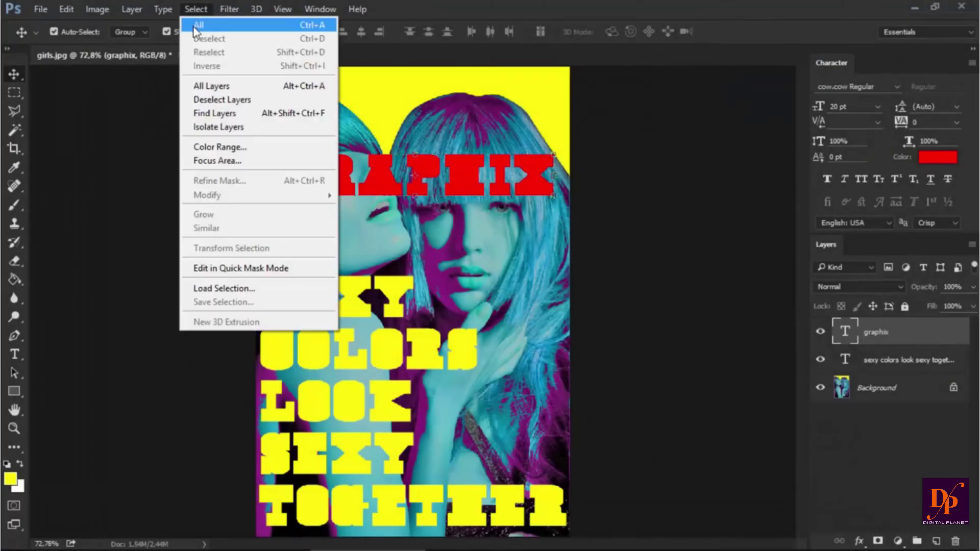
{"action": "left_click", "coordinate": [195, 26]}
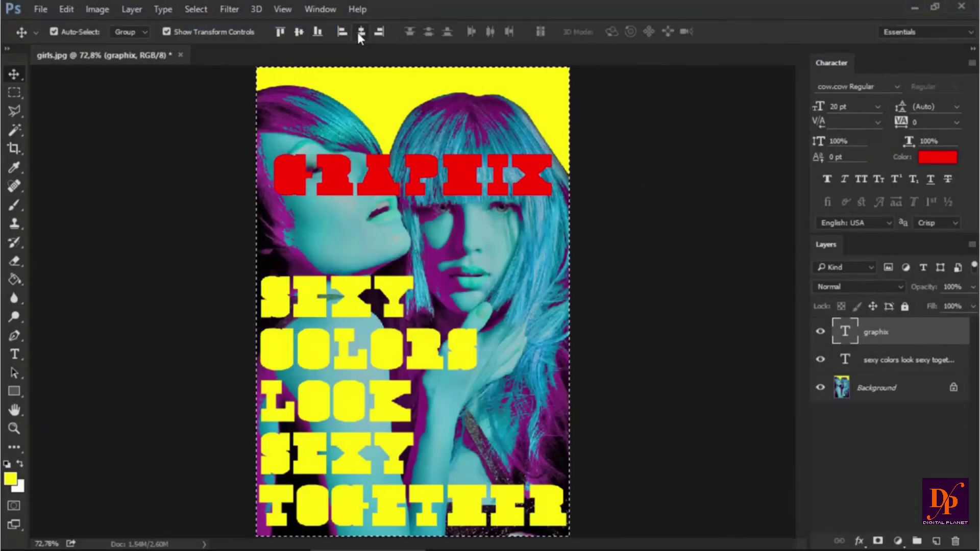
{"action": "left_click", "coordinate": [196, 9]}
{"action": "left_click", "coordinate": [204, 38]}
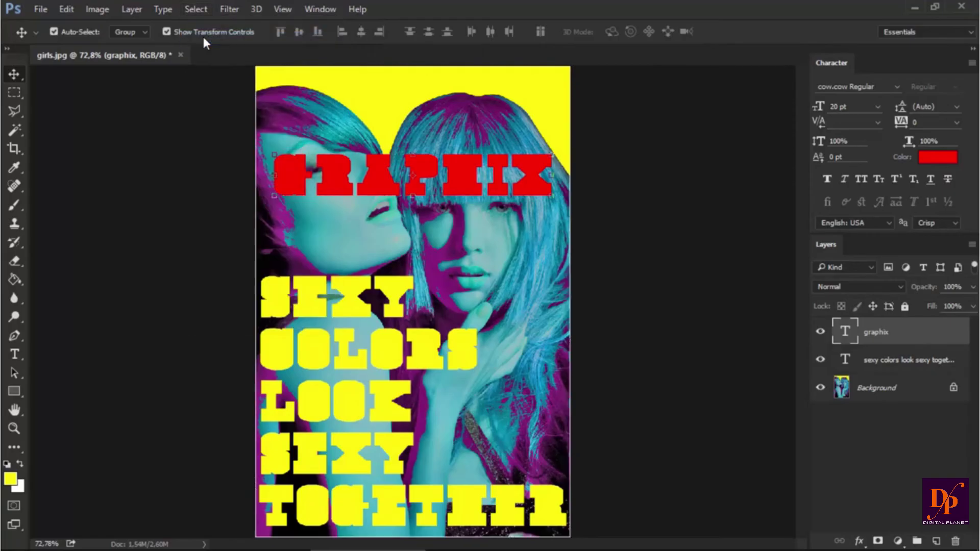
{"action": "key", "text": "shift+Up"}
{"action": "key", "text": "shift+Up"}
{"action": "key", "text": "shift+Up"}
{"action": "key", "text": "shift+Up"}
{"action": "key", "text": "shift+Up"}
{"action": "key", "text": "shift+Up"}
{"action": "key", "text": "shift+Up"}
{"action": "key", "text": "shift+Up"}
{"action": "key", "text": "shift+Up"}
{"action": "key", "text": "shift+Up"}
{"action": "key", "text": "shift+Up"}
{"action": "key", "text": "shift+Up"}
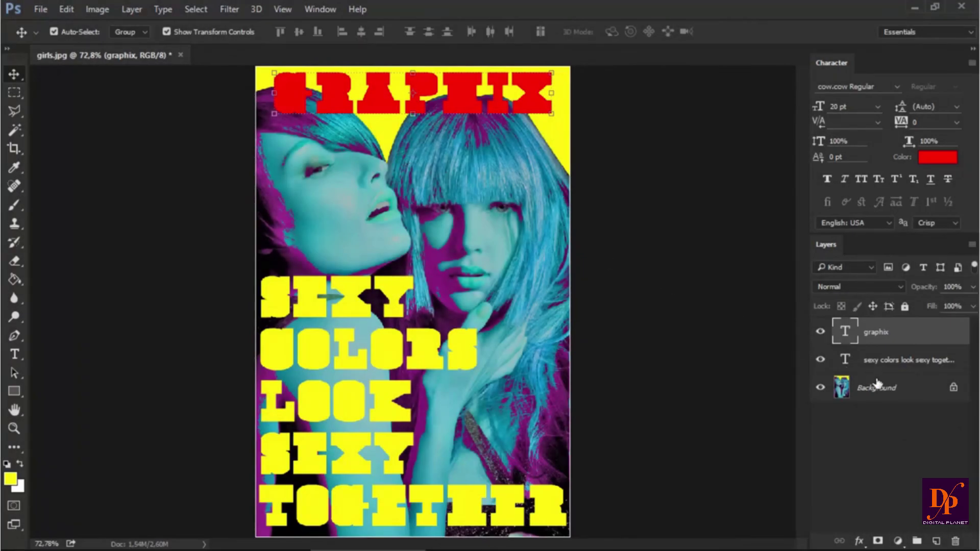
{"action": "left_click", "coordinate": [883, 387]}
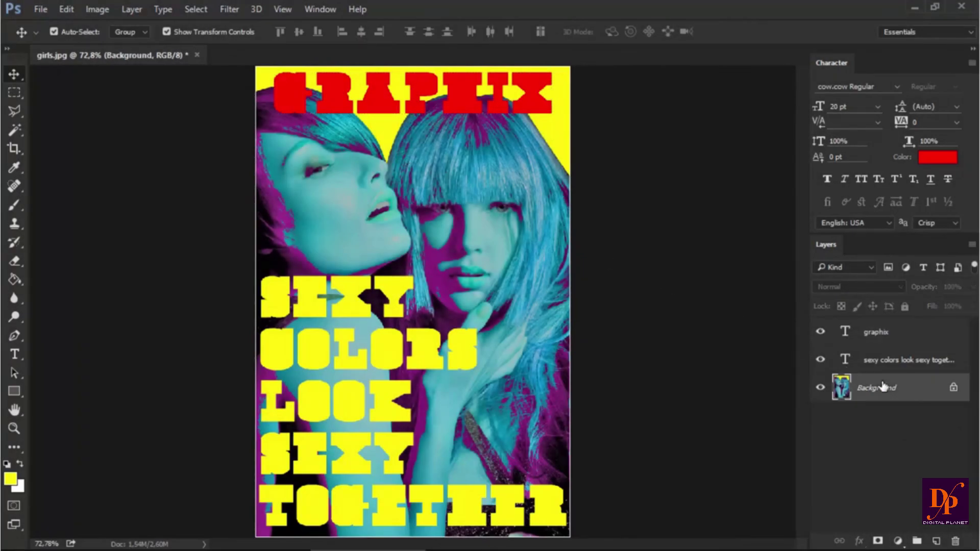
- Magic-wand the yellow background, mask the GRAPHIX layer with it, and add an empty layer
{"action": "left_click", "coordinate": [17, 131]}
{"action": "left_click", "coordinate": [60, 145]}
{"action": "left_click", "coordinate": [382, 131]}
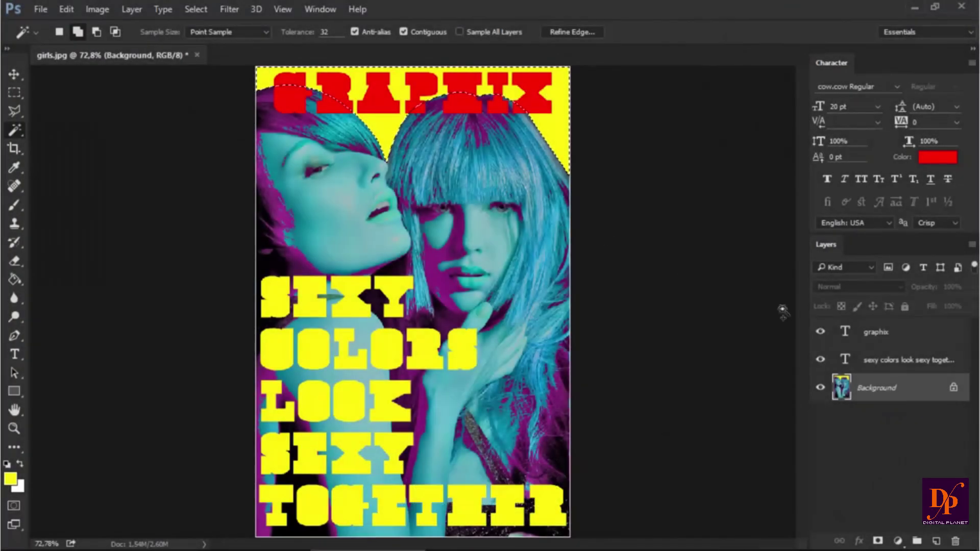
{"action": "left_click", "coordinate": [879, 332]}
{"action": "left_click", "coordinate": [878, 540]}
{"action": "left_click", "coordinate": [936, 541]}
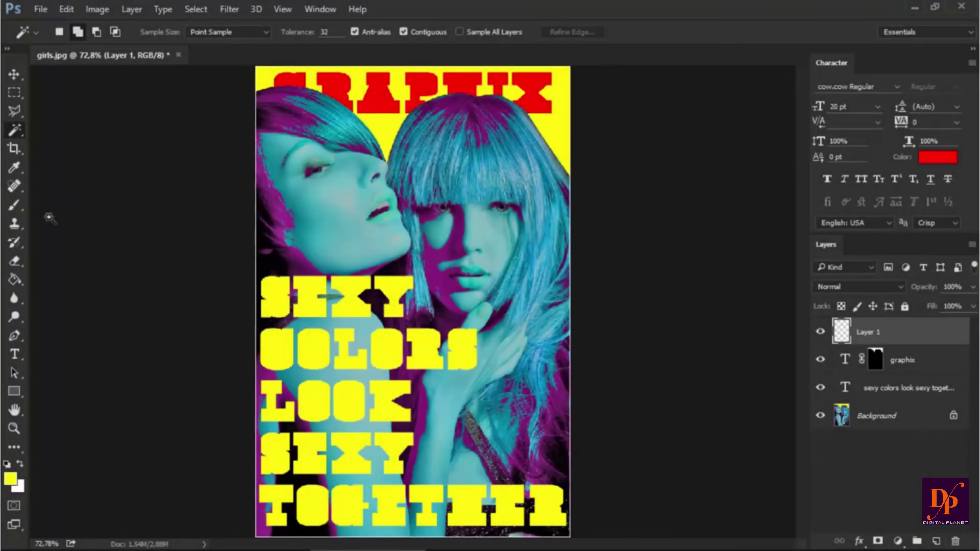
- Load the Dried Blood Splatters.abr brush set into the brush presets
{"action": "key", "text": "b"}
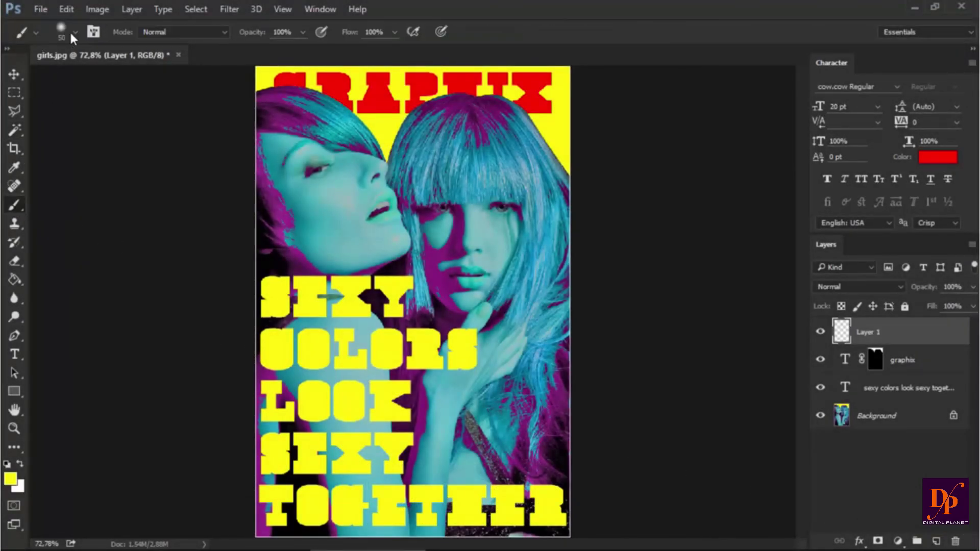
{"action": "left_click", "coordinate": [71, 31]}
{"action": "left_click", "coordinate": [957, 59]}
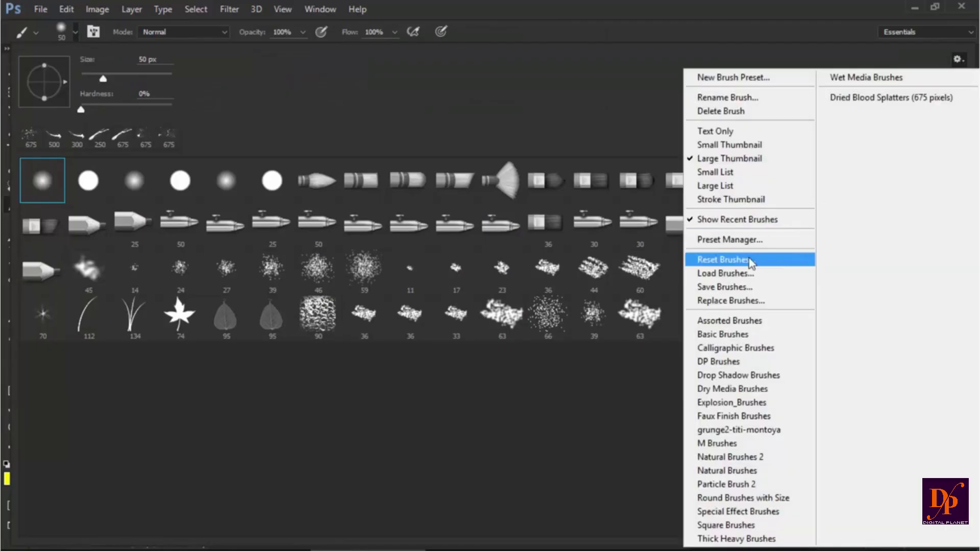
{"action": "left_click", "coordinate": [732, 273]}
{"action": "left_click", "coordinate": [194, 143]}
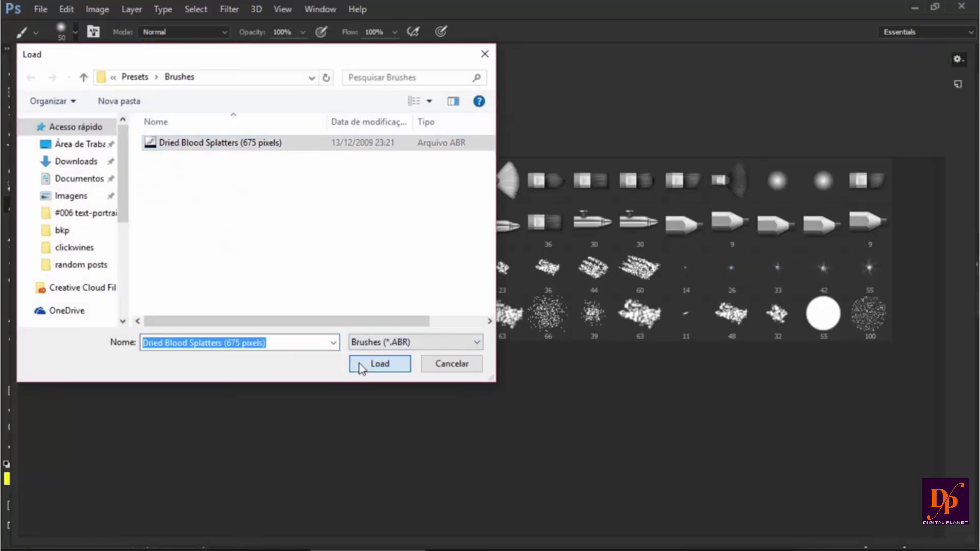
{"action": "left_click", "coordinate": [362, 364]}
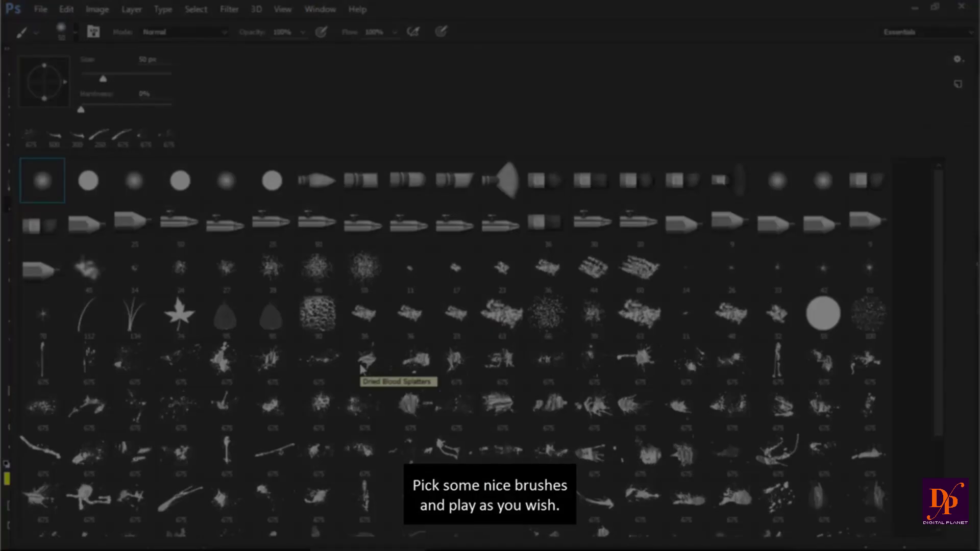
- Stamp yellow splatters near the lips, the slogan and the right edge, including a 675 px brush
{"action": "scroll", "coordinate": [360, 368], "scroll_direction": "down", "scroll_amount": 1}
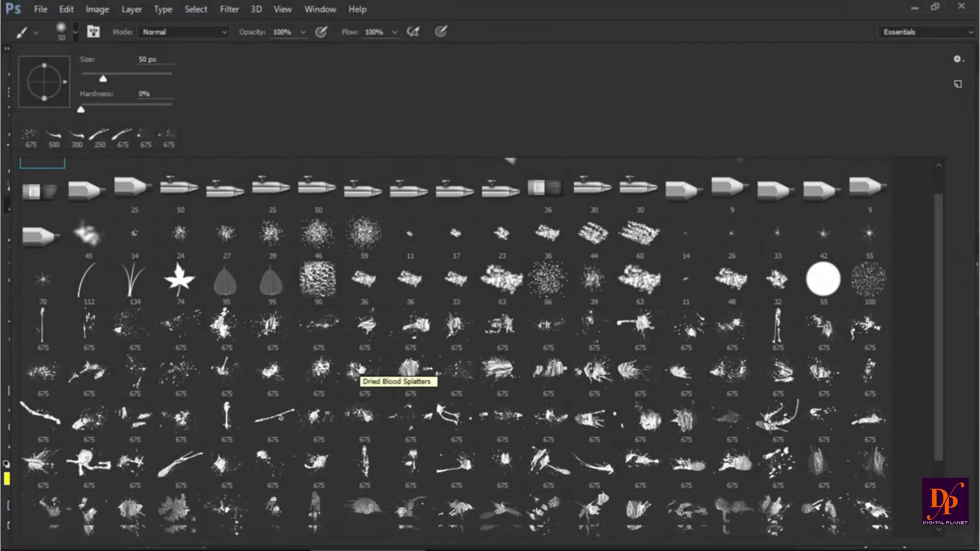
{"action": "double_click", "coordinate": [609, 448]}
{"action": "left_click", "coordinate": [368, 260]}
{"action": "left_click", "coordinate": [378, 497]}
{"action": "left_click", "coordinate": [76, 31]}
{"action": "left_click", "coordinate": [311, 327]}
{"action": "left_click", "coordinate": [628, 495]}
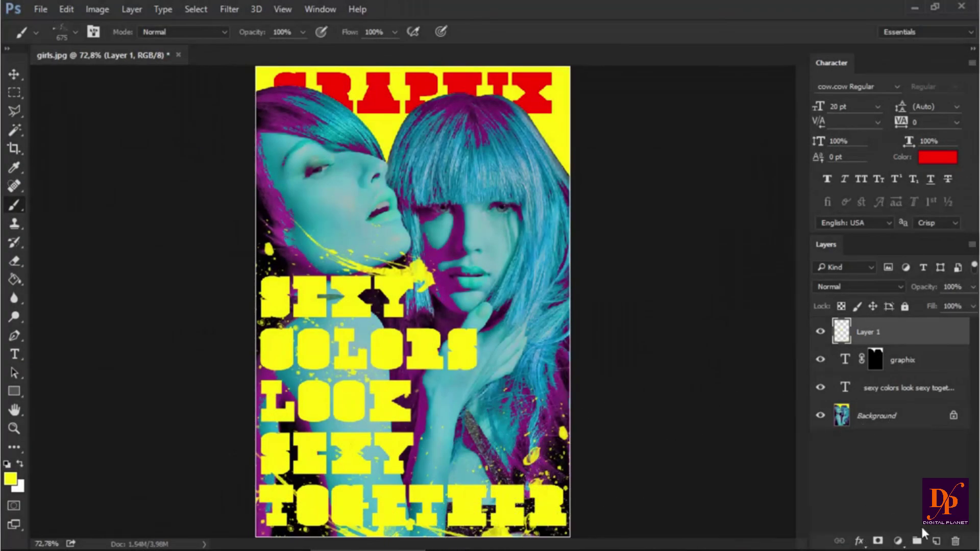
- Add a new layer and set the painting colour to #ff0000
{"action": "left_click", "coordinate": [936, 541]}
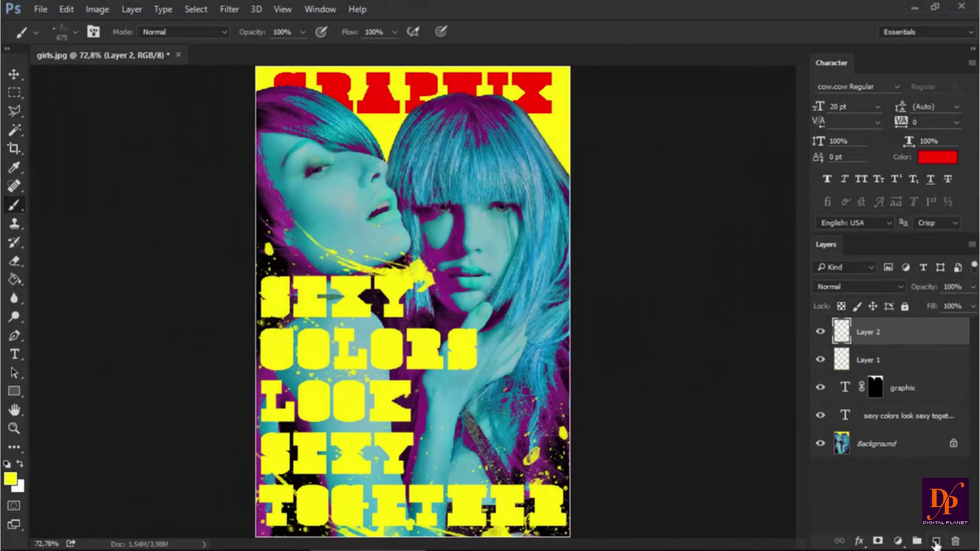
{"action": "left_click", "coordinate": [10, 479]}
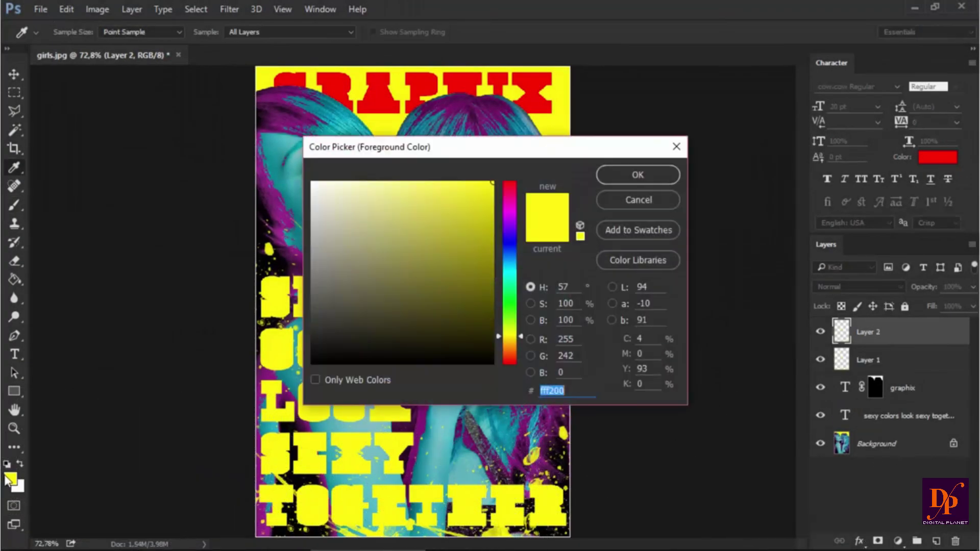
{"action": "type", "text": "ff0000"}
{"action": "left_click", "coordinate": [638, 175]}
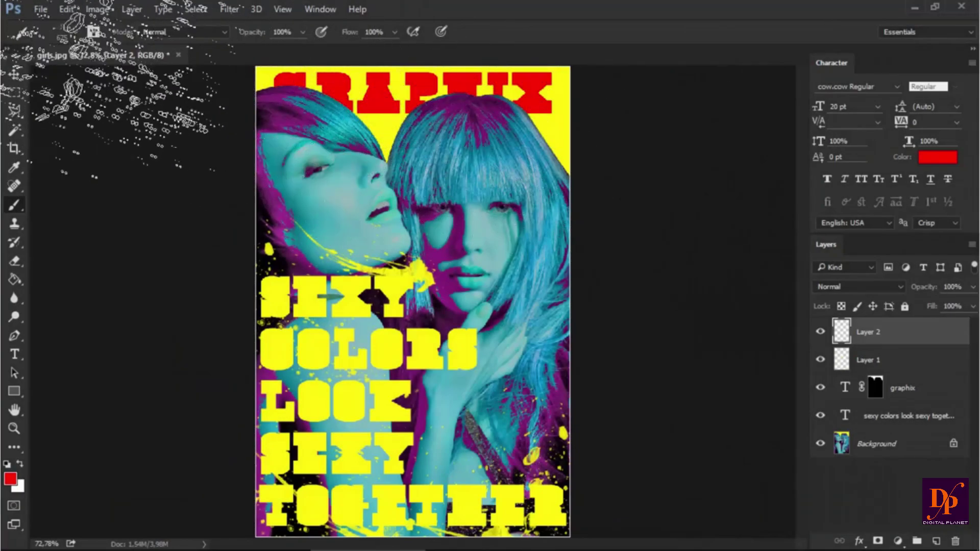
- Stamp red splatters across the top of the image using two different splatter brushes
{"action": "left_click", "coordinate": [67, 39]}
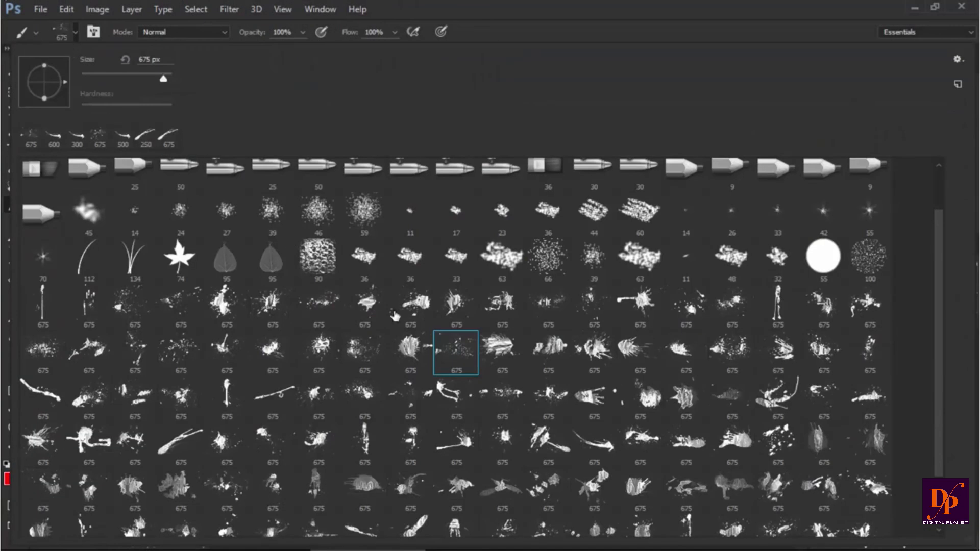
{"action": "left_click", "coordinate": [594, 441]}
{"action": "key", "text": "Return"}
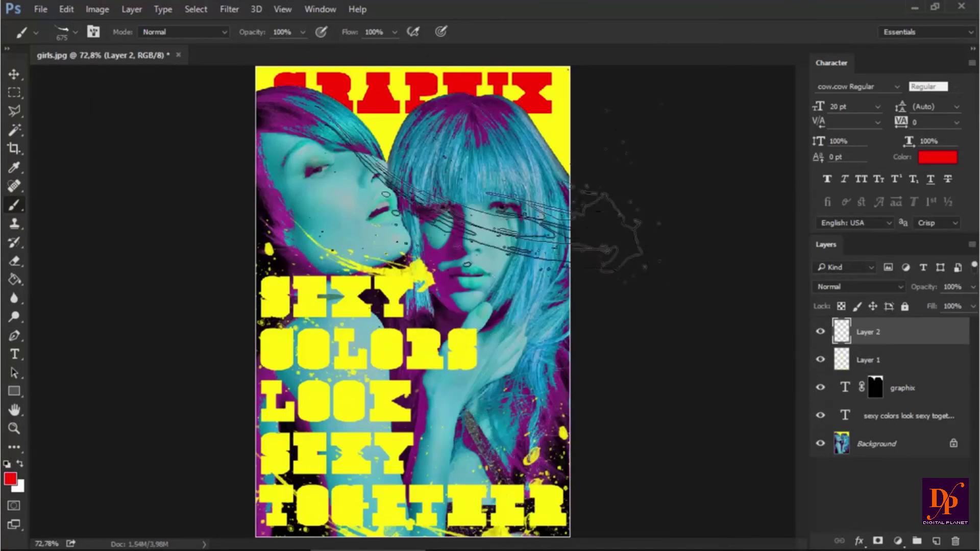
{"action": "left_click", "coordinate": [459, 153]}
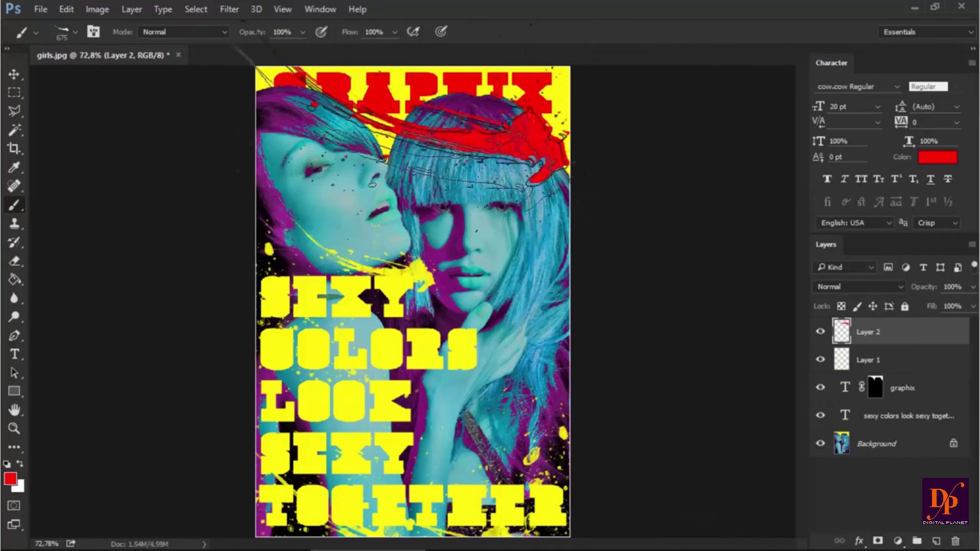
{"action": "left_click", "coordinate": [69, 35]}
{"action": "left_click", "coordinate": [317, 395]}
{"action": "key", "text": "Return"}
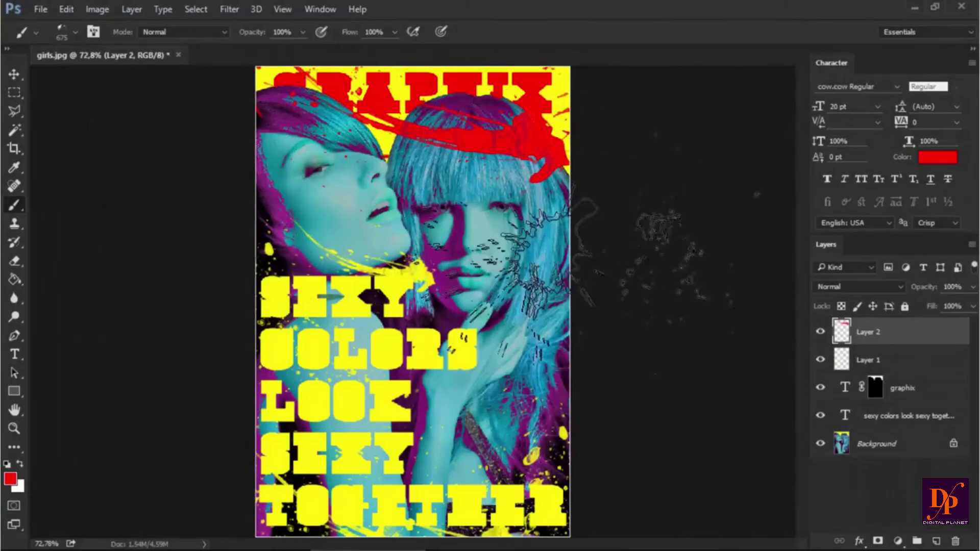
{"action": "left_click", "coordinate": [875, 388], "text": "ctrl"}
- Add a layer mask to Layer 2 from the loaded GRAPHIX mask selection
{"action": "left_click", "coordinate": [879, 541]}
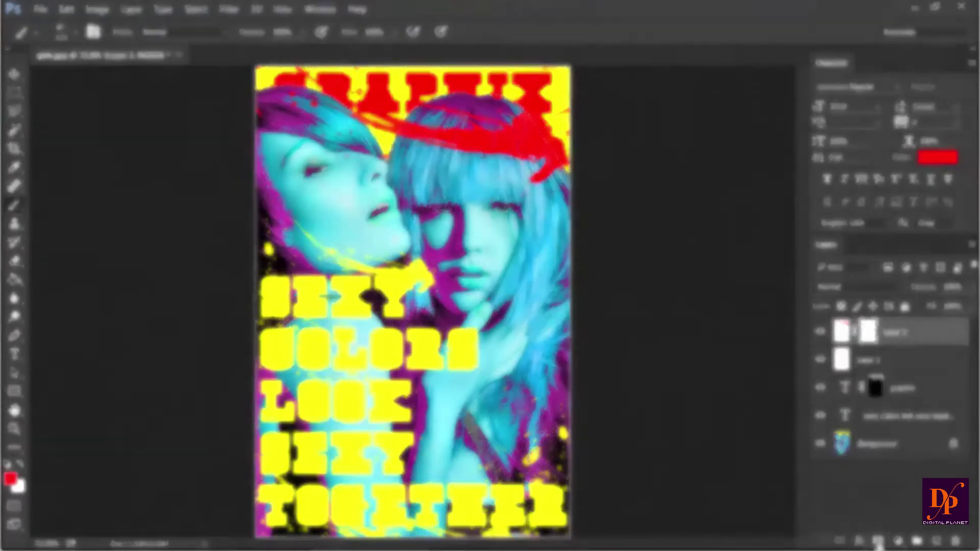